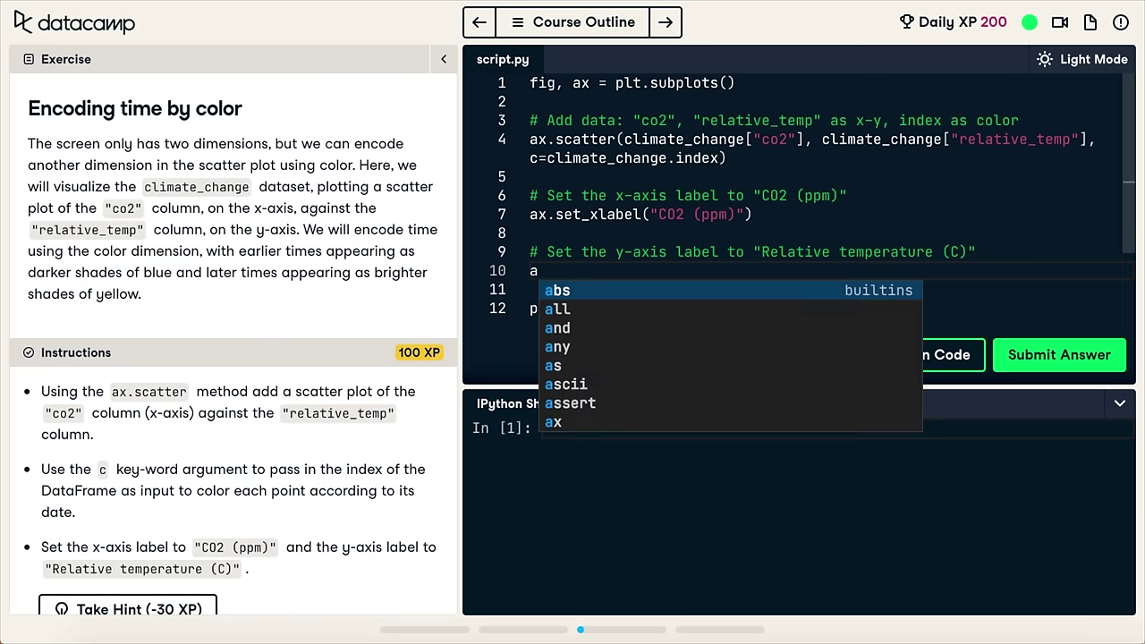
Type 'xy=', then scroll down the Machine Learning track page to its five courses and signup section.
{"action": "type", "text": "x"}
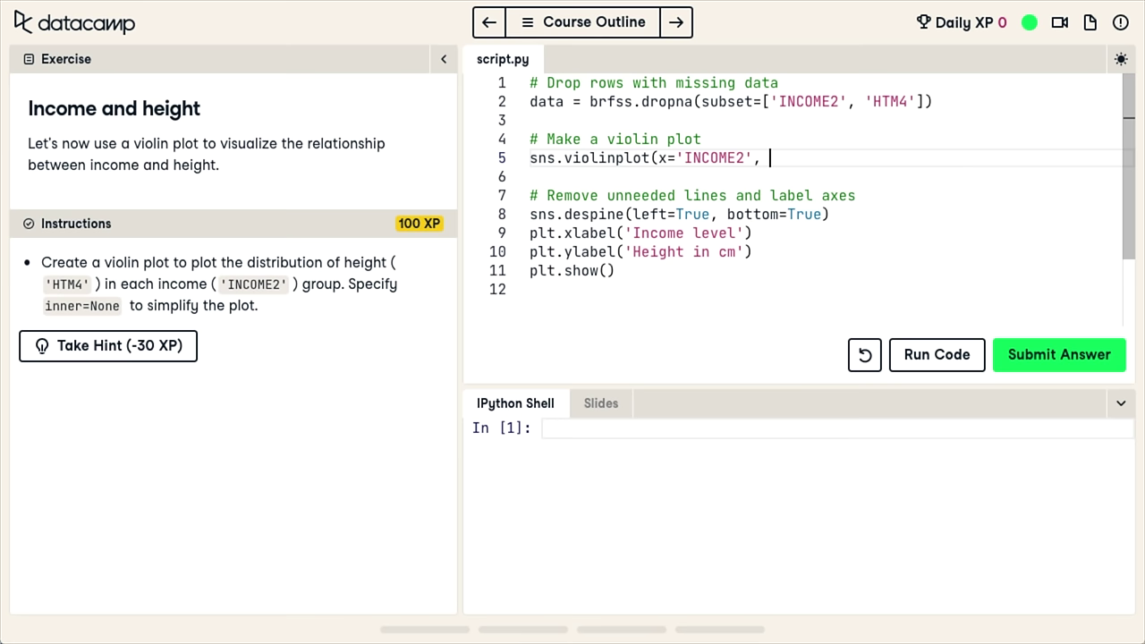
{"action": "type", "text": "y="}
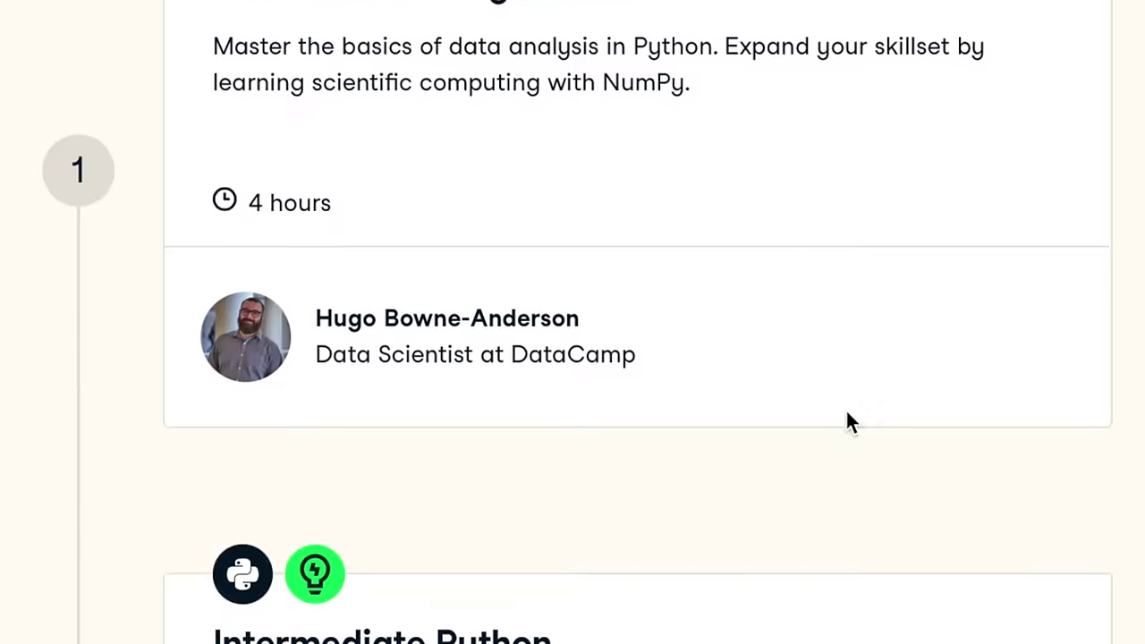
{"action": "scroll", "coordinate": [846, 421], "scroll_direction": "down", "scroll_amount": 15}
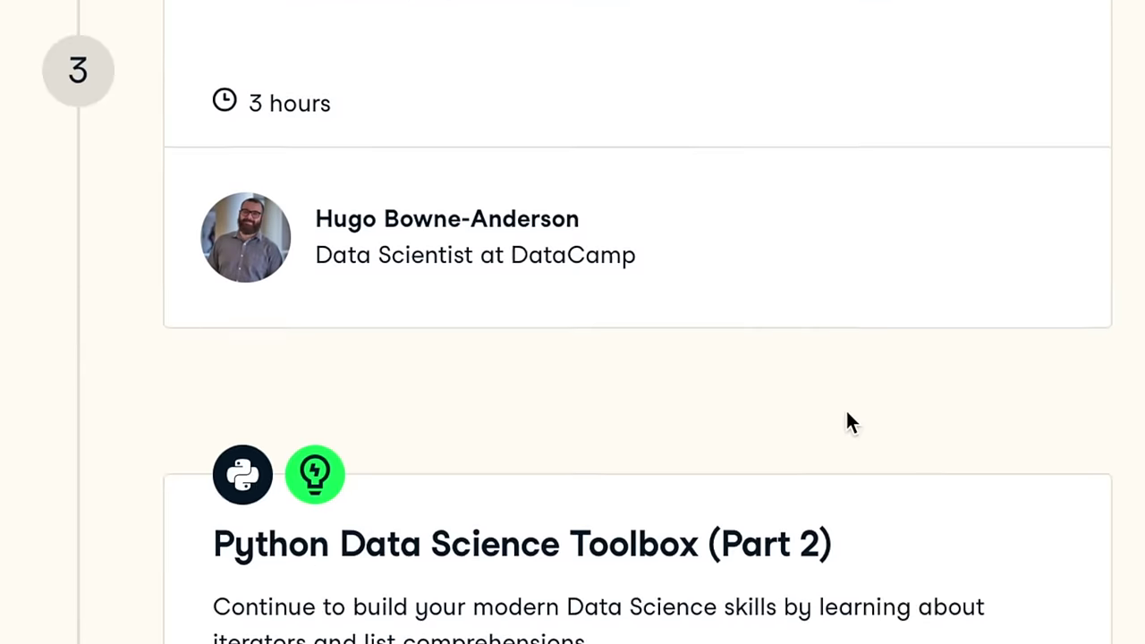
{"action": "scroll", "coordinate": [849, 422], "scroll_direction": "down", "scroll_amount": 5}
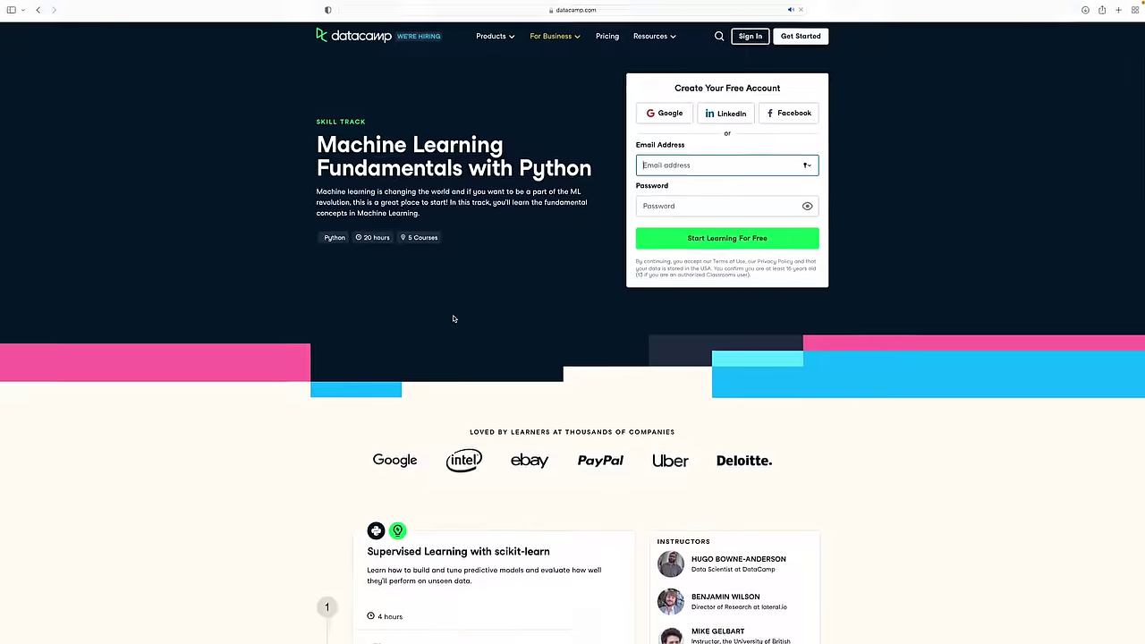
{"action": "scroll", "coordinate": [455, 319], "scroll_direction": "down", "scroll_amount": 5}
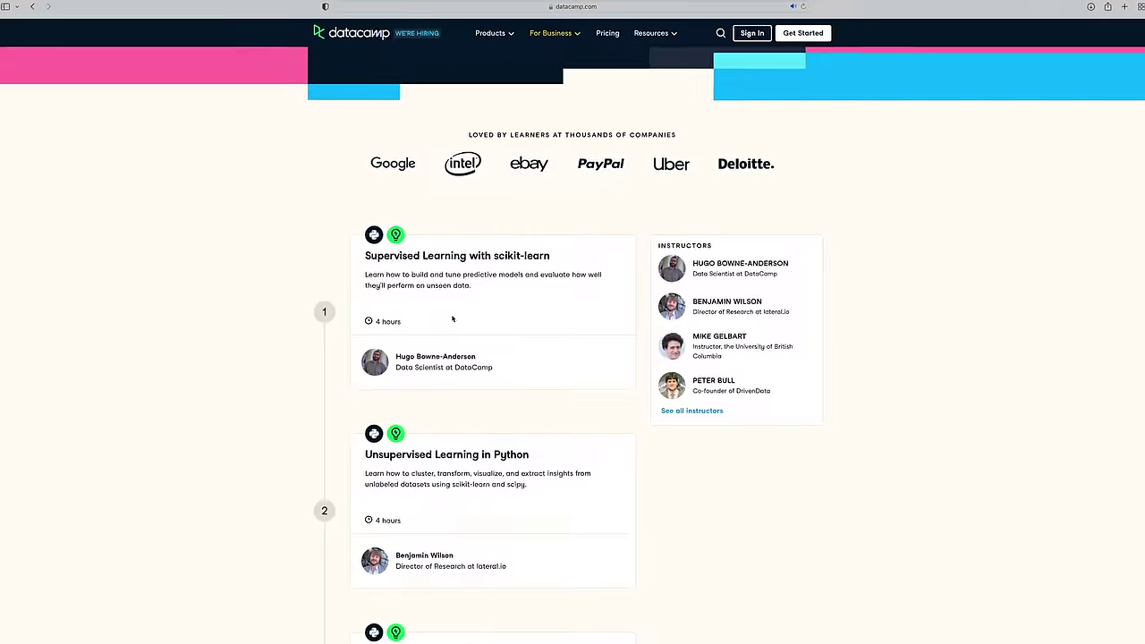
{"action": "scroll", "coordinate": [452, 318], "scroll_direction": "down", "scroll_amount": 10}
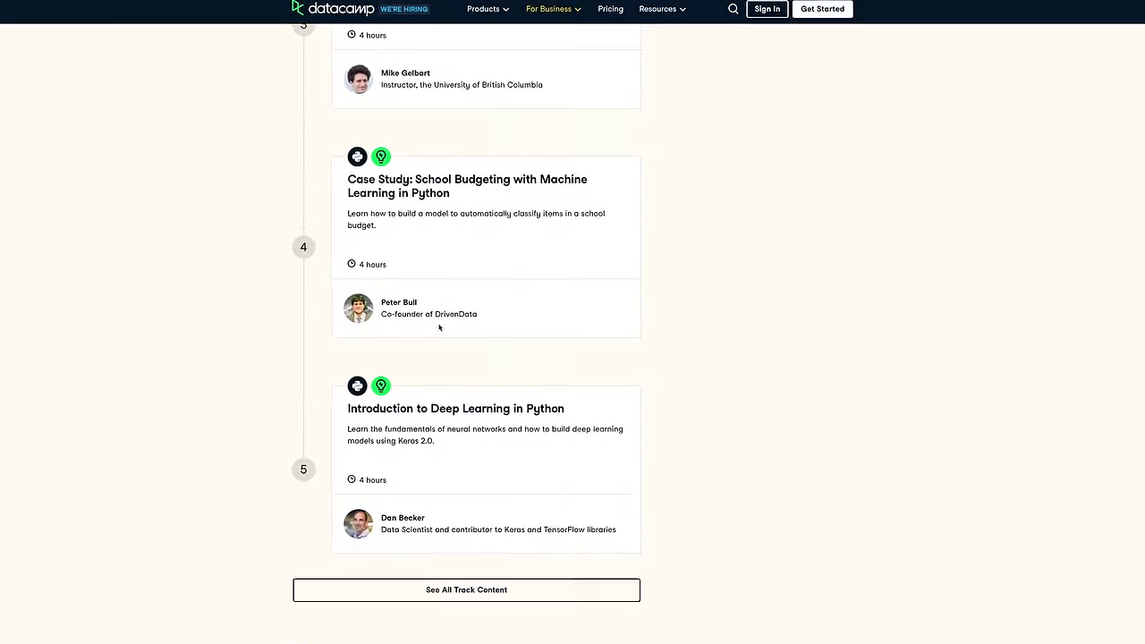
{"action": "scroll", "coordinate": [439, 328], "scroll_direction": "down", "scroll_amount": 3}
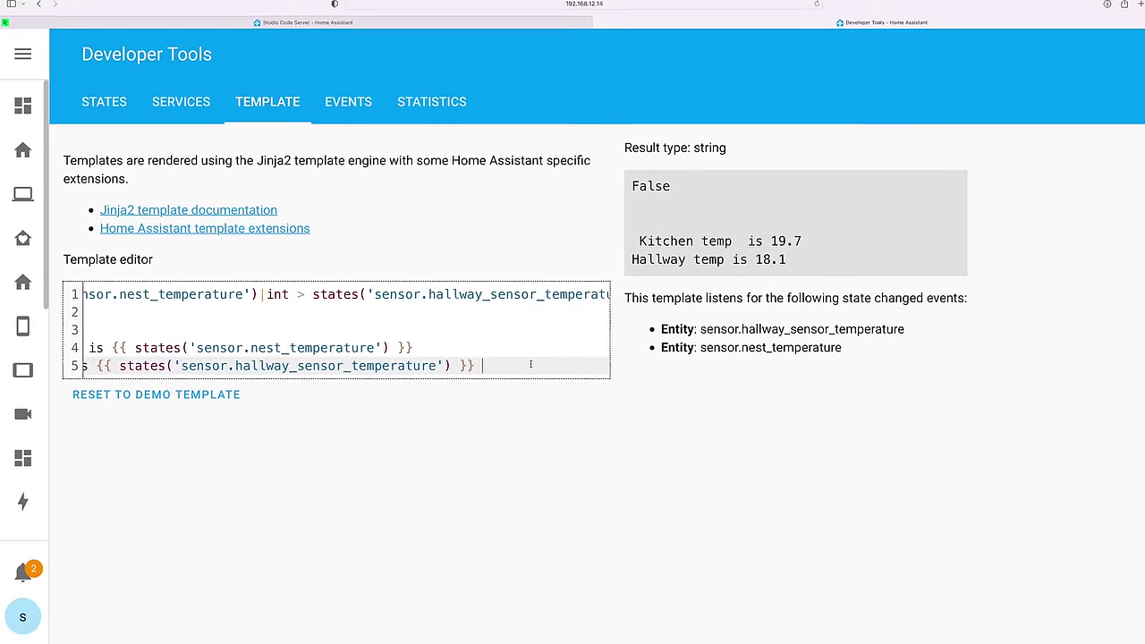
Move back up to the first template line to review its False result.
{"action": "key", "text": "Up"}
{"action": "key", "text": "Up"}
{"action": "key", "text": "Up"}
{"action": "key", "text": "Up"}
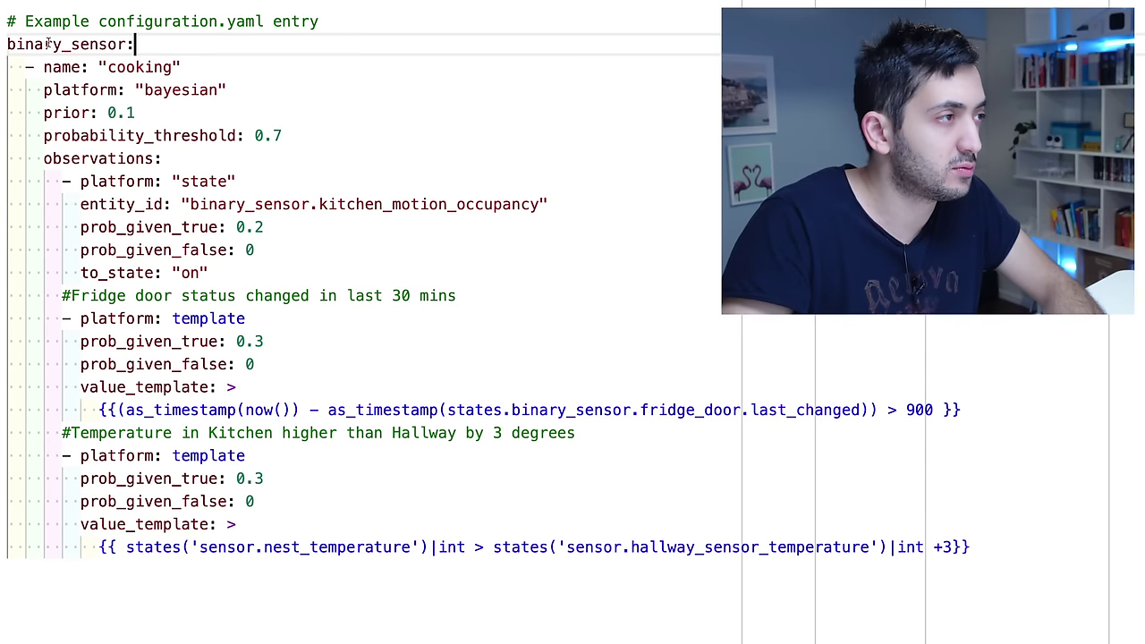
{"action": "left_click_drag", "start_coordinate": [7, 44], "coordinate": [164, 41]}
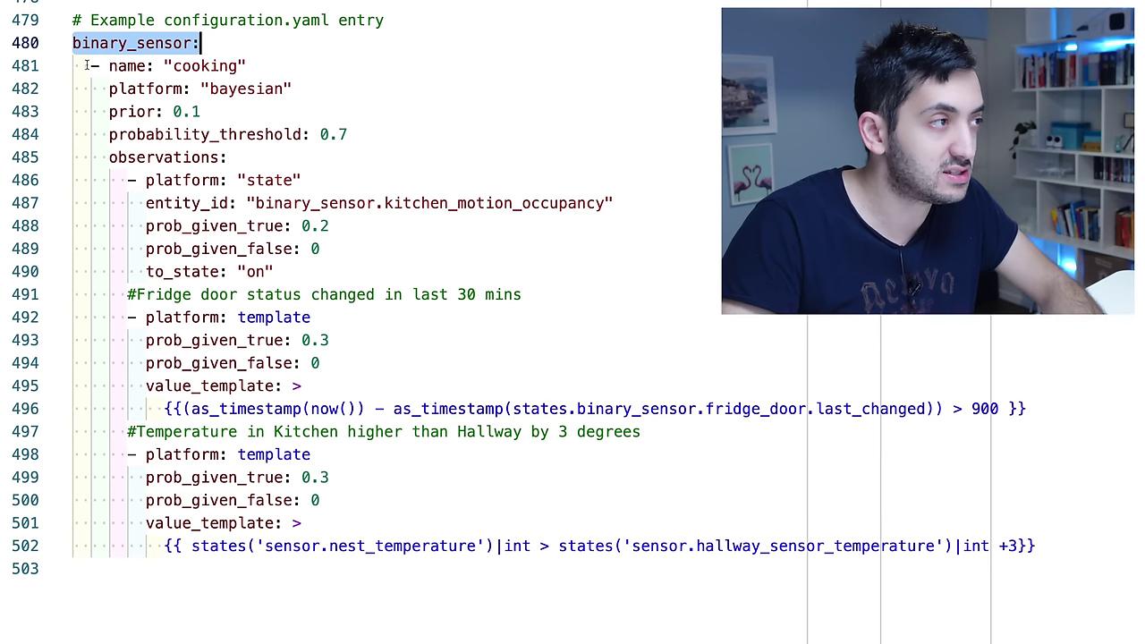
{"action": "left_click_drag", "start_coordinate": [210, 69], "coordinate": [421, 157]}
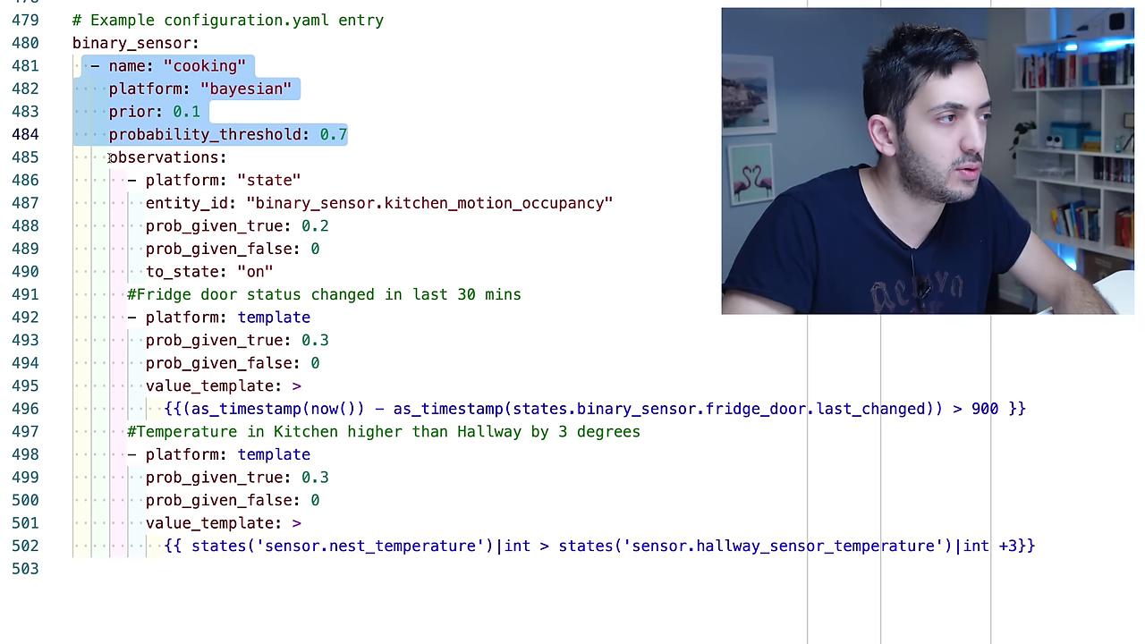
{"action": "left_click_drag", "start_coordinate": [111, 160], "coordinate": [1089, 561]}
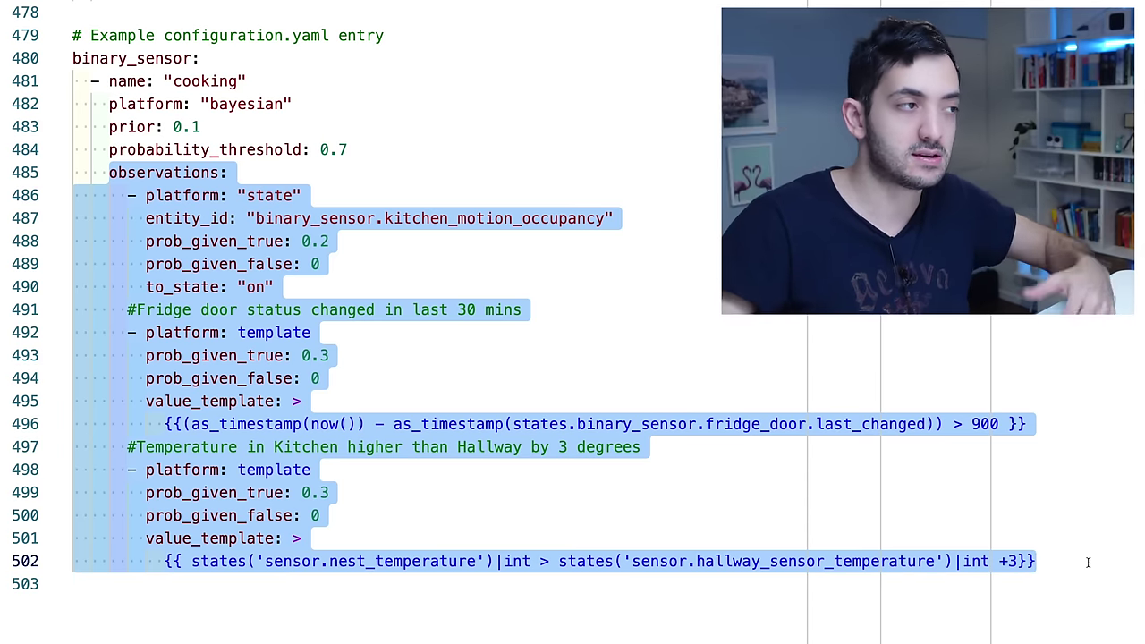
{"action": "left_click_drag", "start_coordinate": [90, 80], "coordinate": [291, 78]}
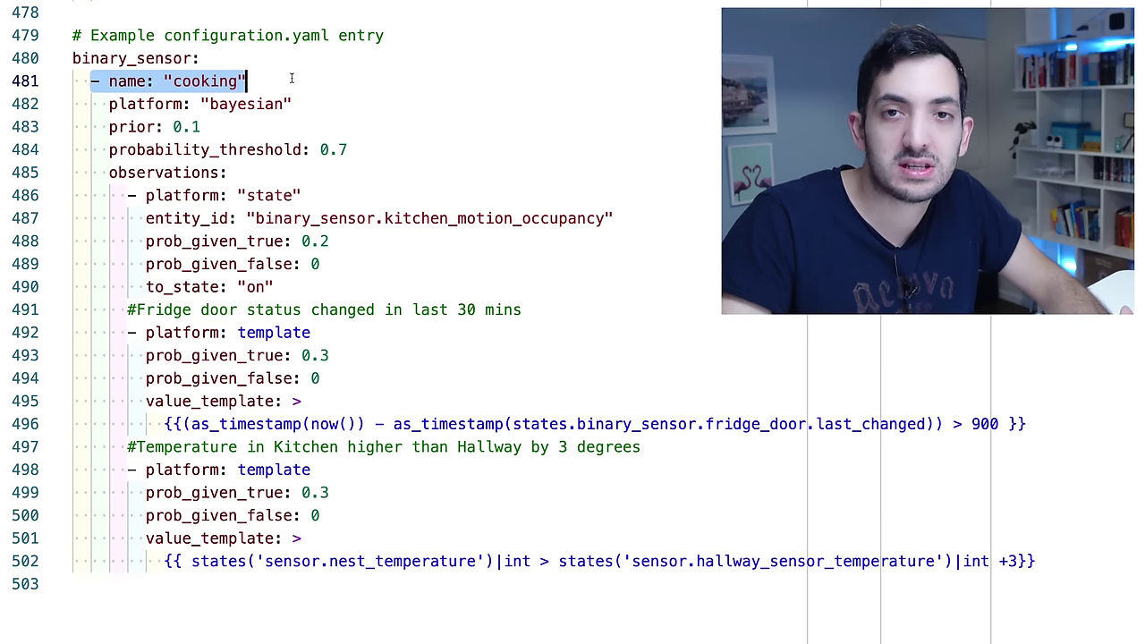
{"action": "left_click", "coordinate": [164, 81]}
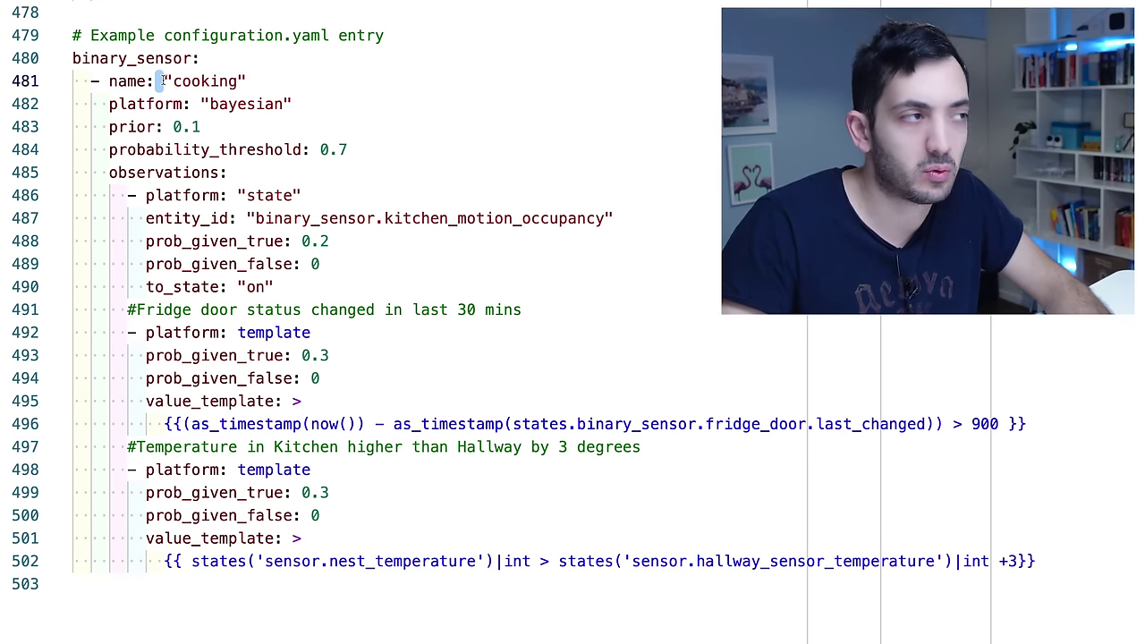
{"action": "left_click_drag", "start_coordinate": [89, 58], "coordinate": [148, 58]}
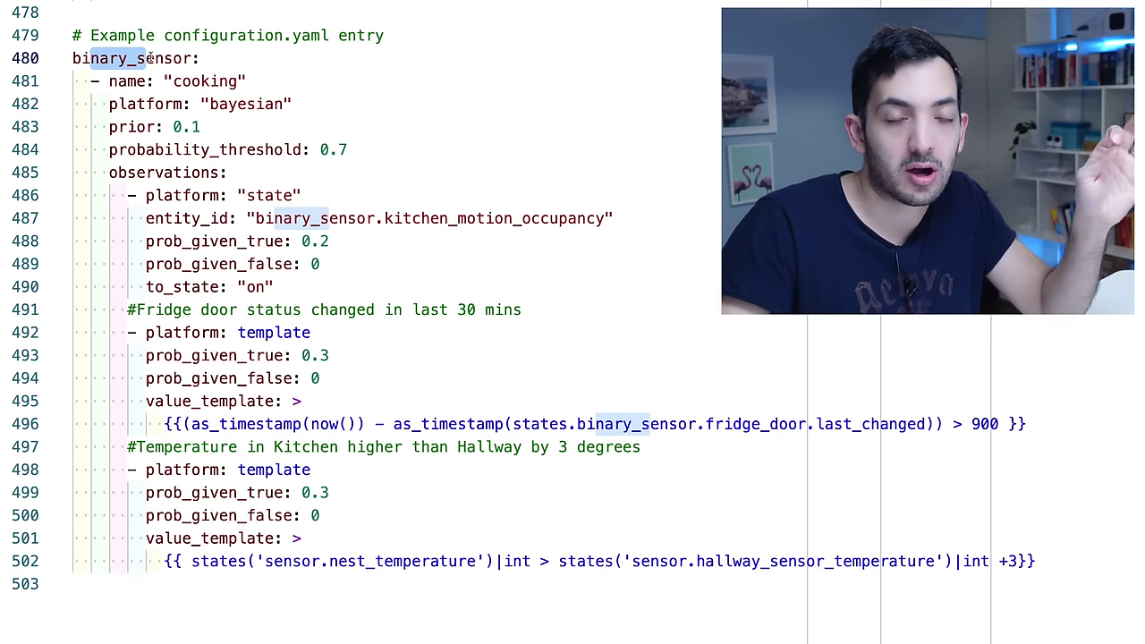
{"action": "left_click_drag", "start_coordinate": [109, 104], "coordinate": [298, 94]}
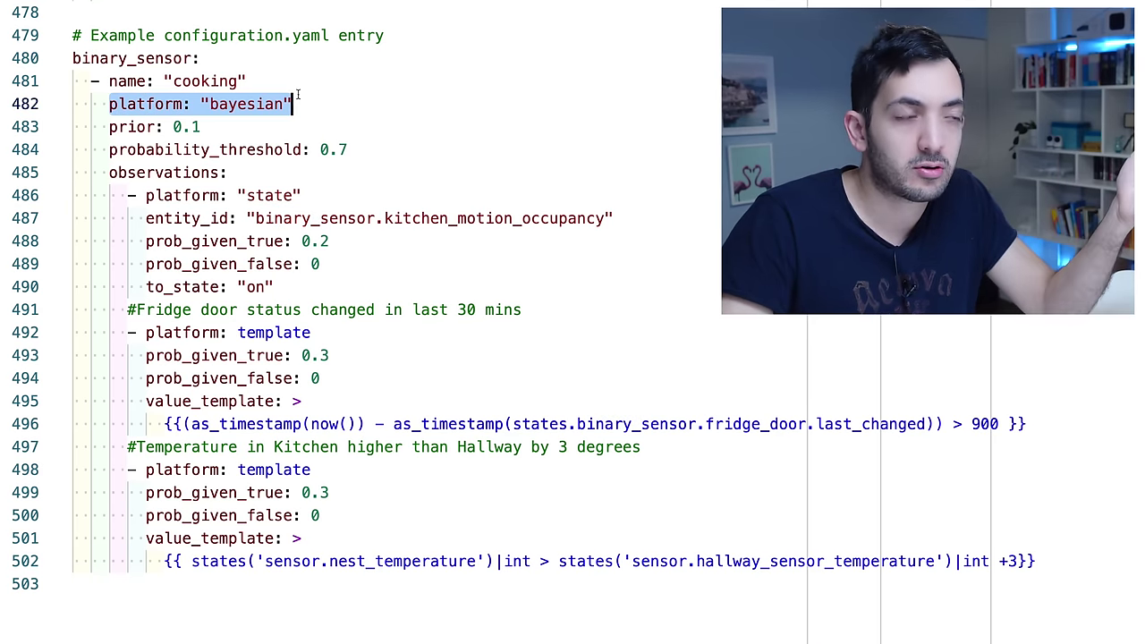
{"action": "double_click", "coordinate": [252, 103]}
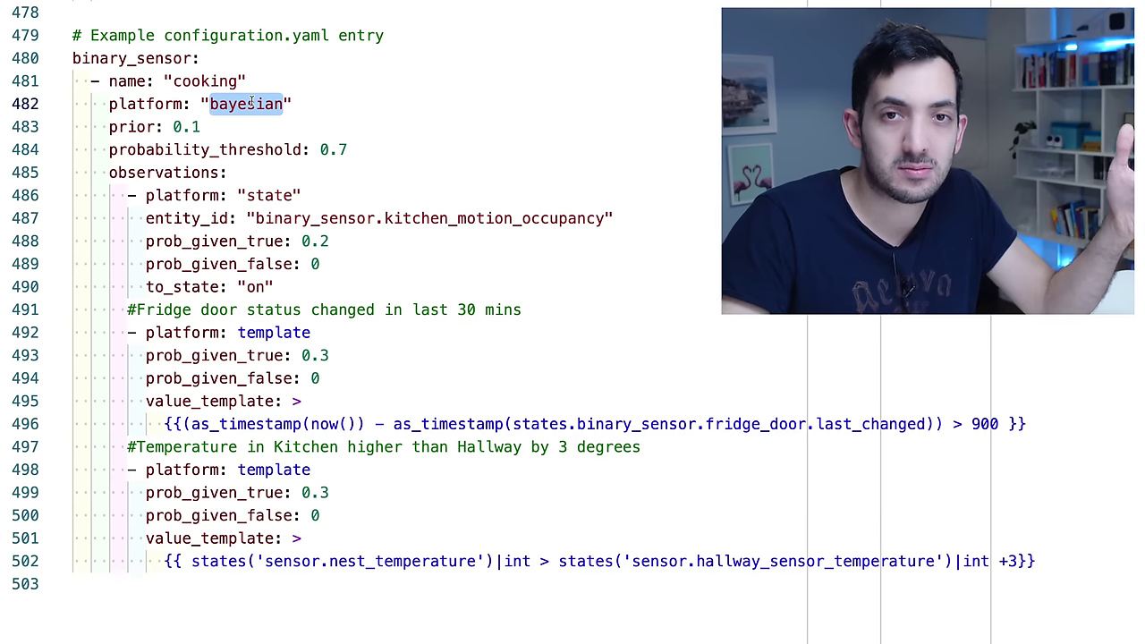
{"action": "left_click_drag", "start_coordinate": [108, 127], "coordinate": [224, 127]}
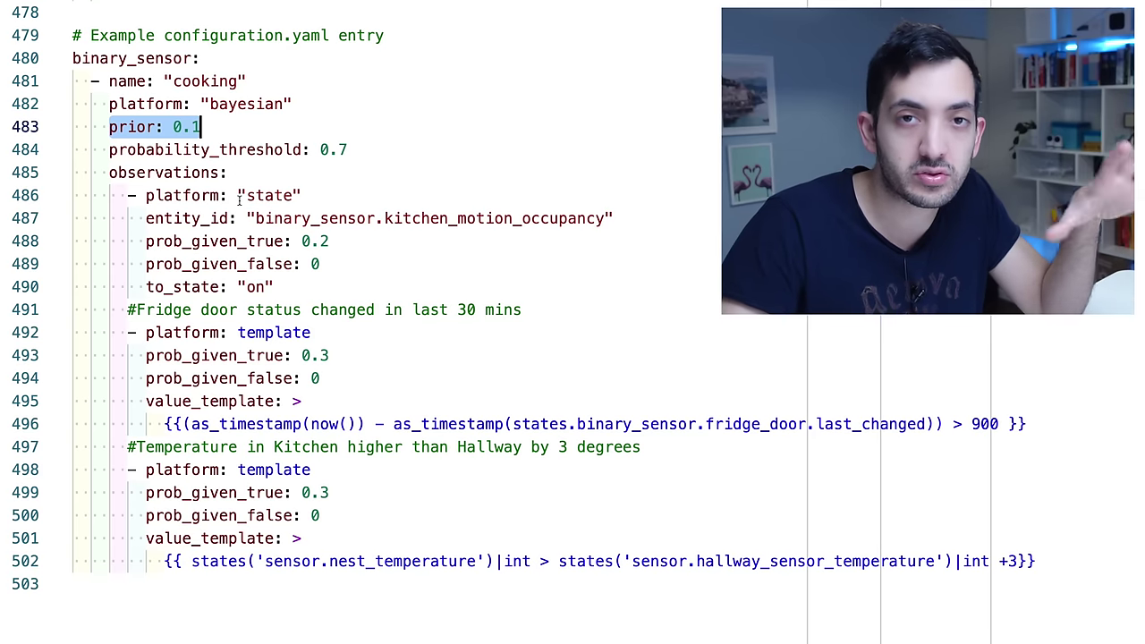
{"action": "left_click", "coordinate": [191, 126]}
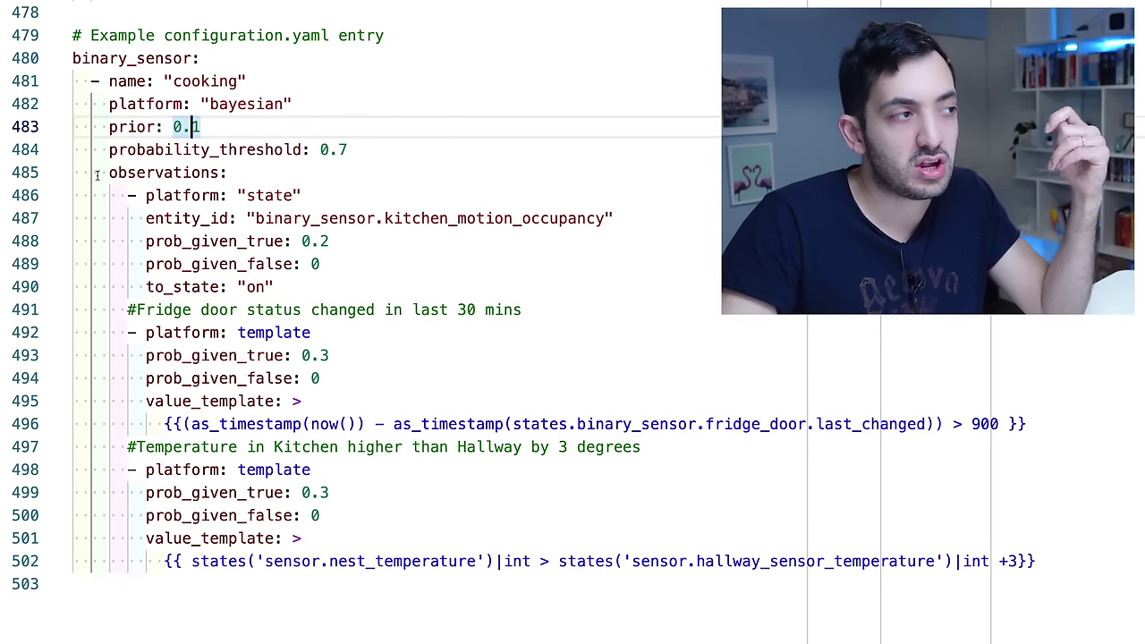
{"action": "left_click_drag", "start_coordinate": [108, 172], "coordinate": [486, 578]}
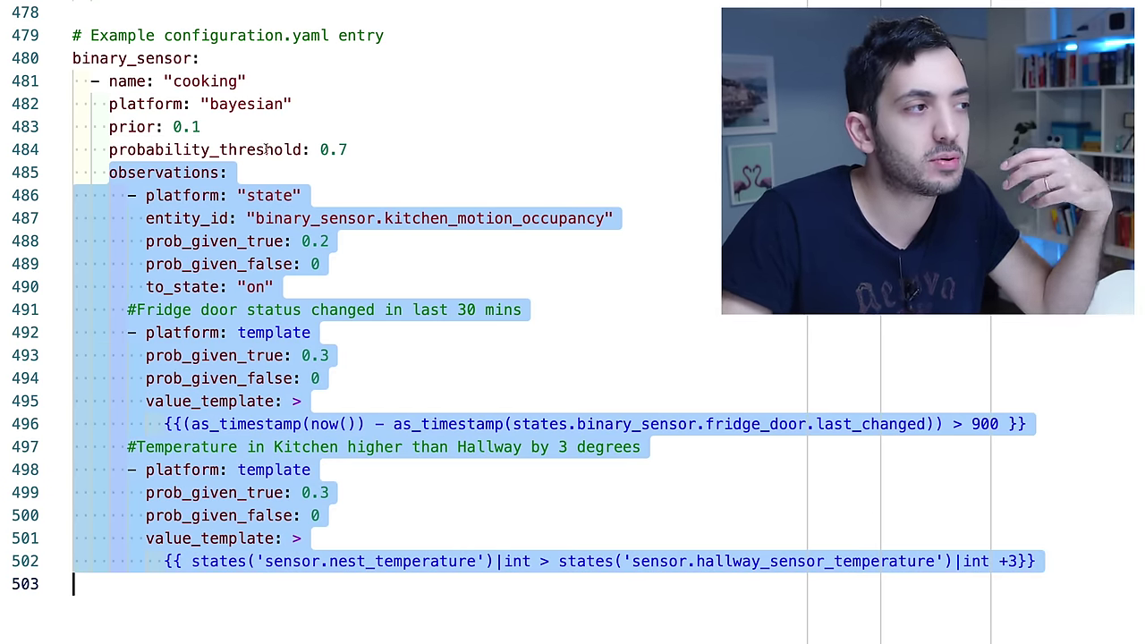
{"action": "left_click", "coordinate": [265, 150]}
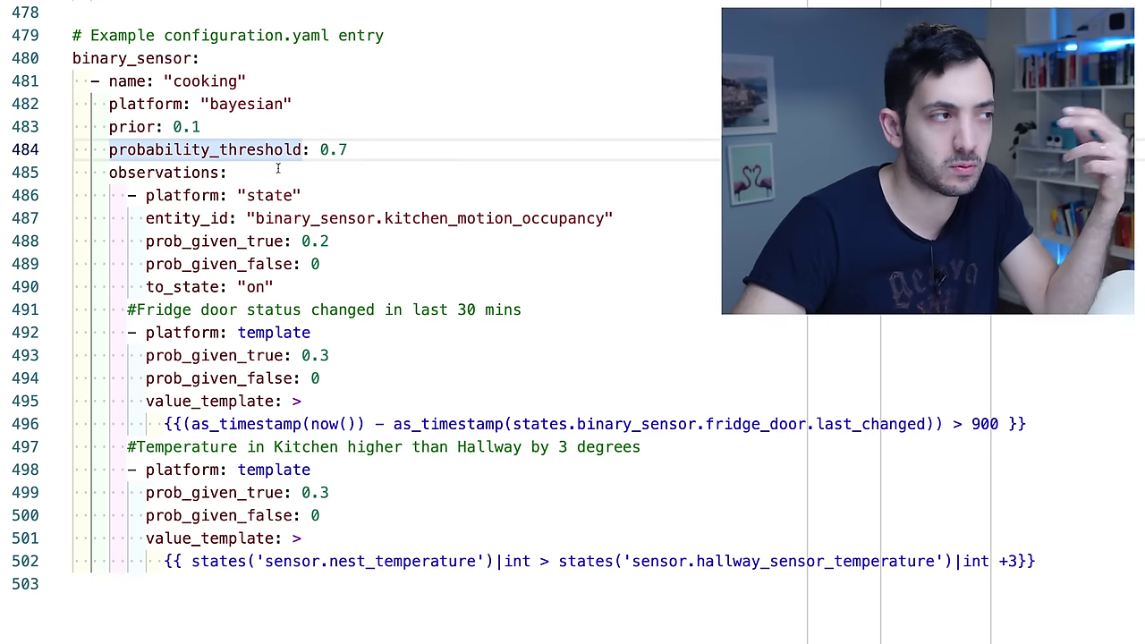
{"action": "left_click", "coordinate": [277, 169]}
{"action": "left_click_drag", "start_coordinate": [172, 126], "coordinate": [203, 126]}
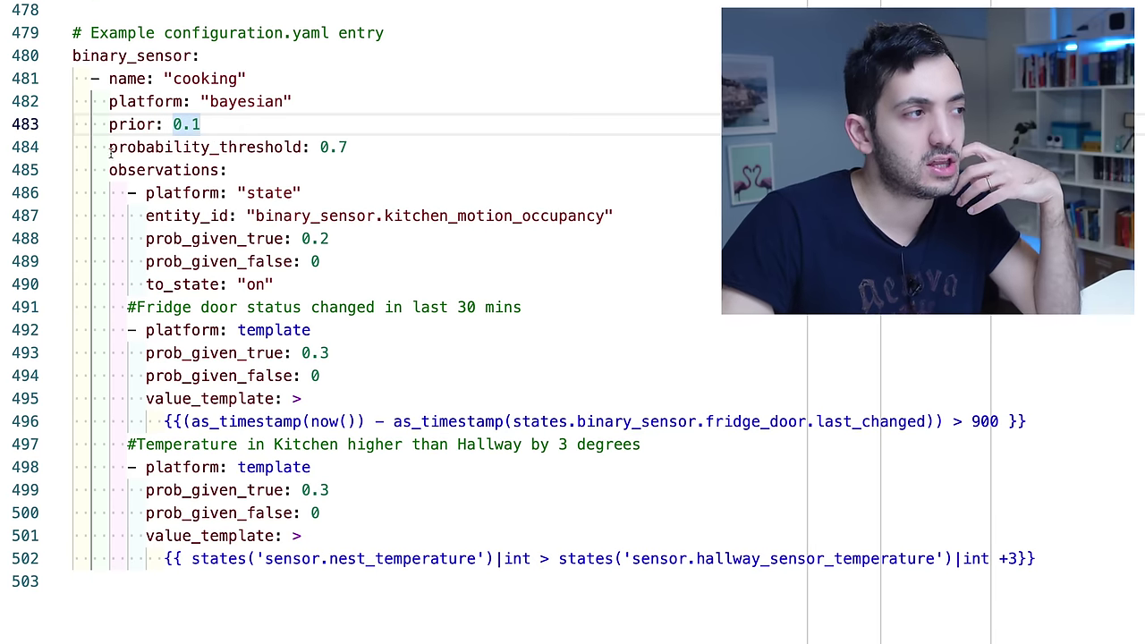
{"action": "left_click_drag", "start_coordinate": [109, 150], "coordinate": [416, 150]}
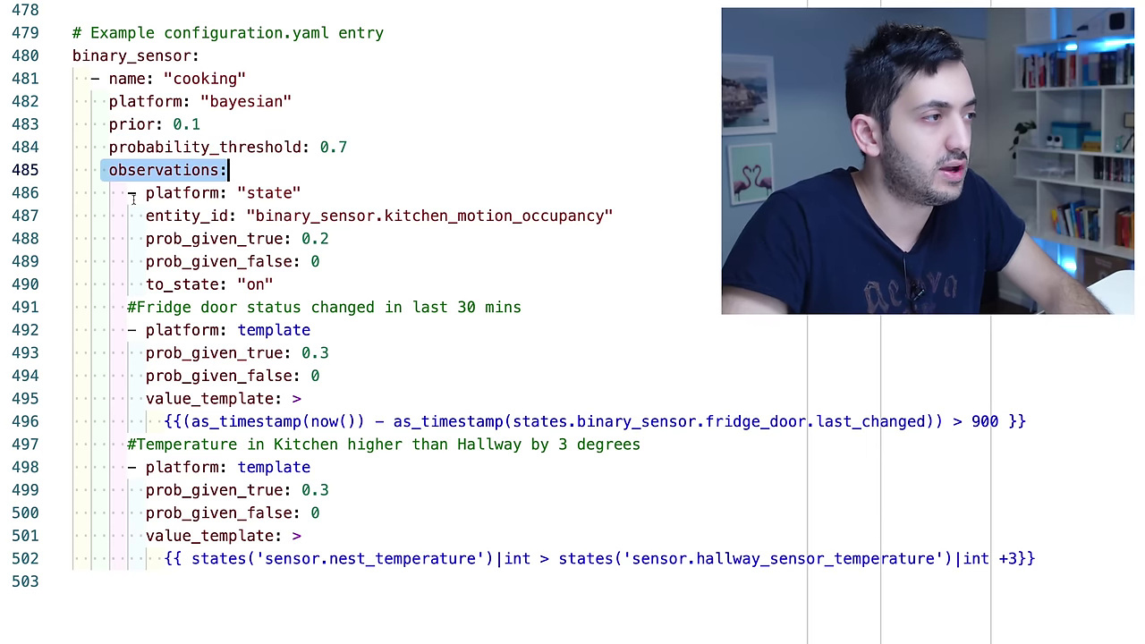
{"action": "left_click_drag", "start_coordinate": [126, 194], "coordinate": [111, 195]}
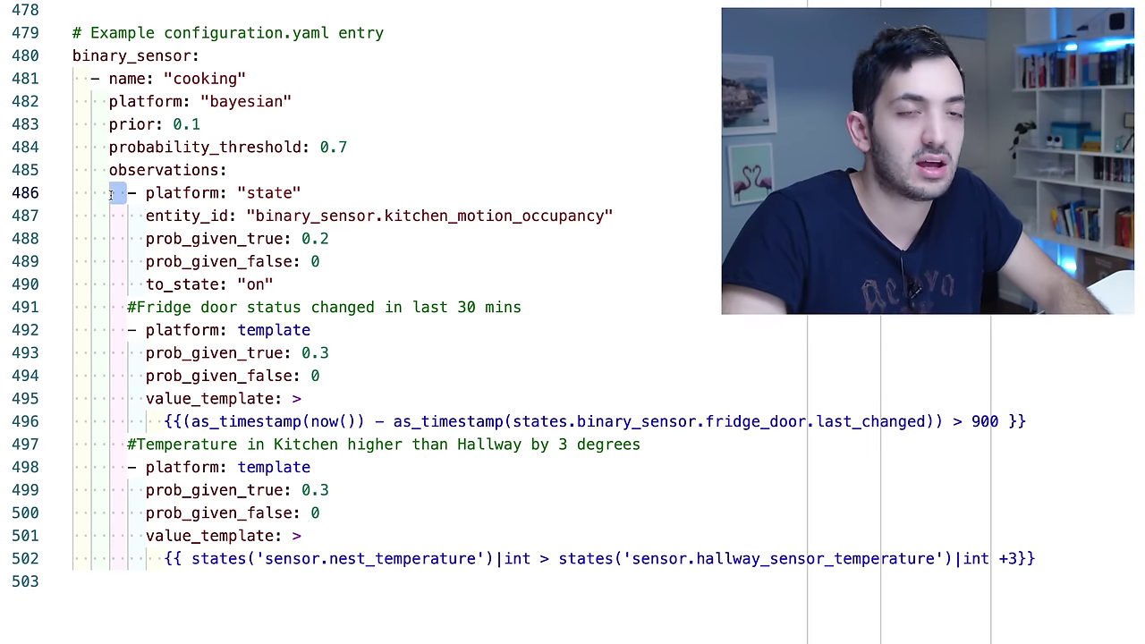
{"action": "left_click", "coordinate": [365, 256], "text": "shift"}
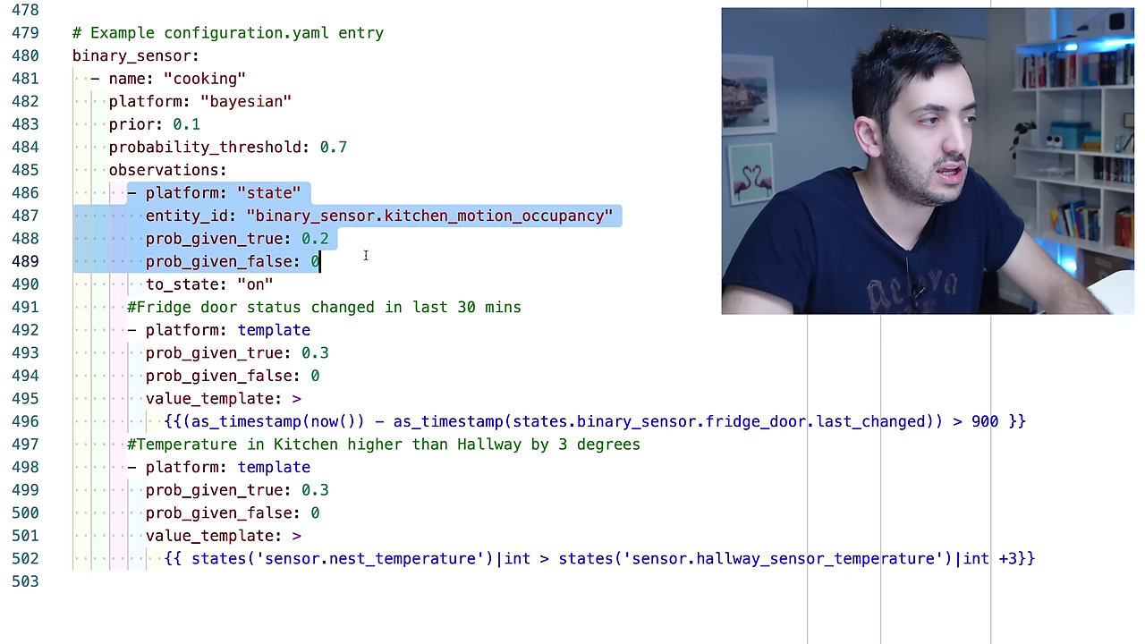
{"action": "left_click", "coordinate": [367, 280], "text": "shift"}
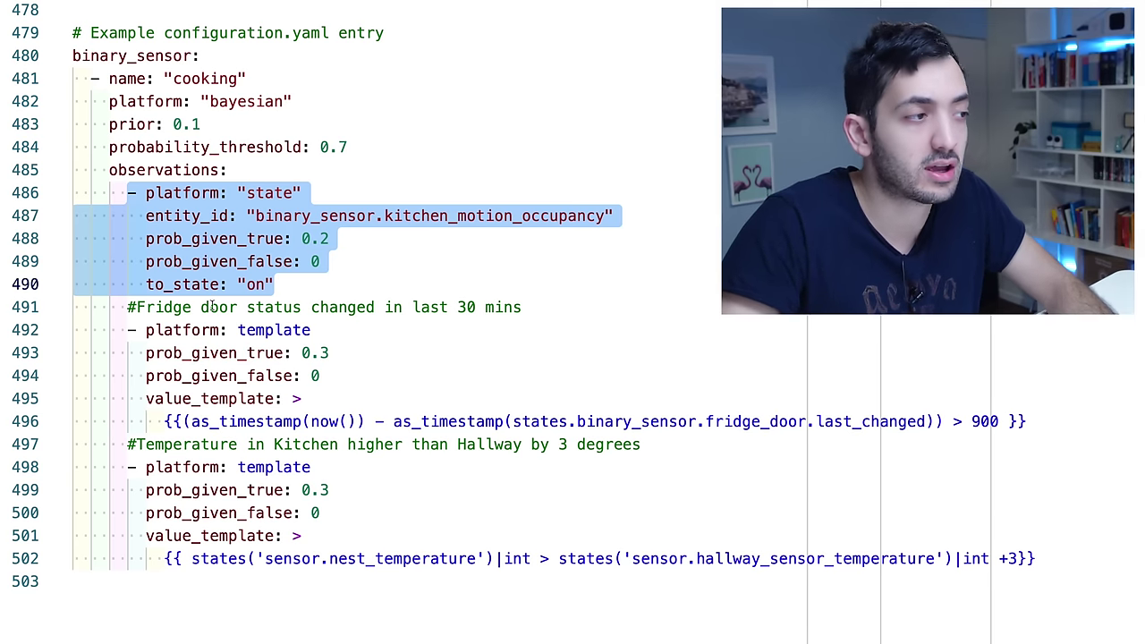
{"action": "left_click_drag", "start_coordinate": [127, 329], "coordinate": [414, 393]}
{"action": "left_click", "coordinate": [414, 387]}
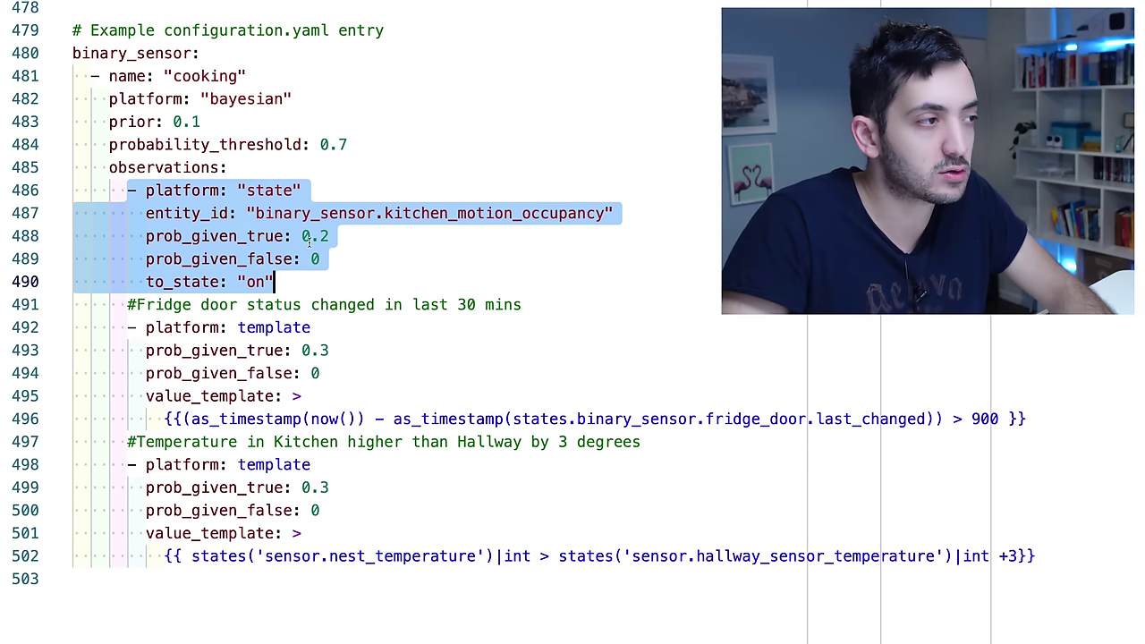
{"action": "left_click_drag", "start_coordinate": [292, 237], "coordinate": [354, 233]}
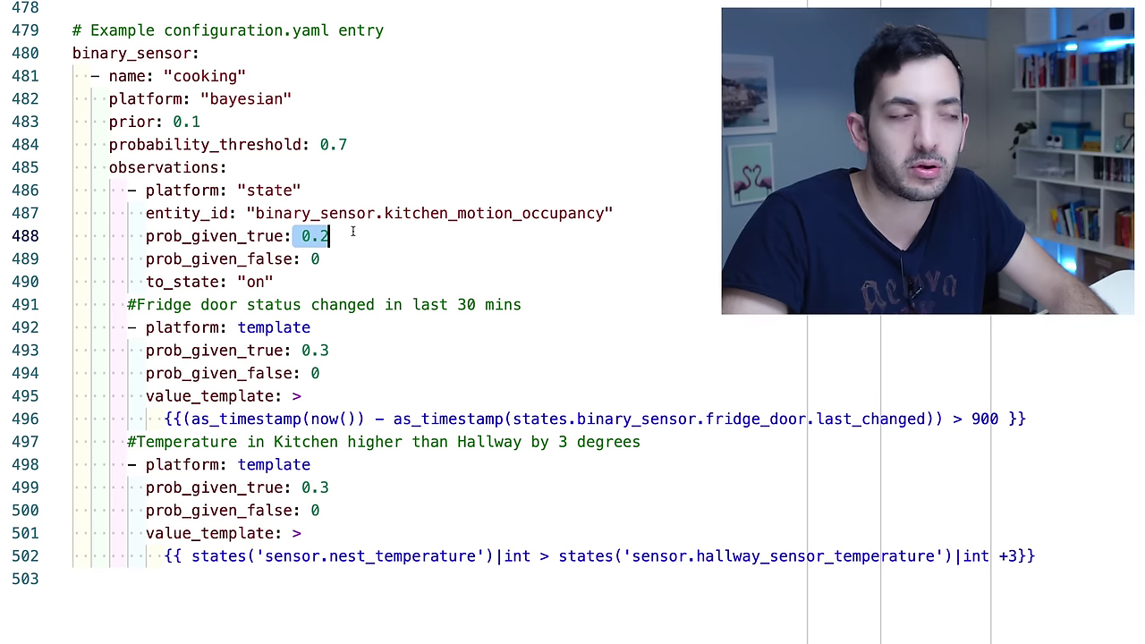
{"action": "left_click_drag", "start_coordinate": [146, 282], "coordinate": [407, 283]}
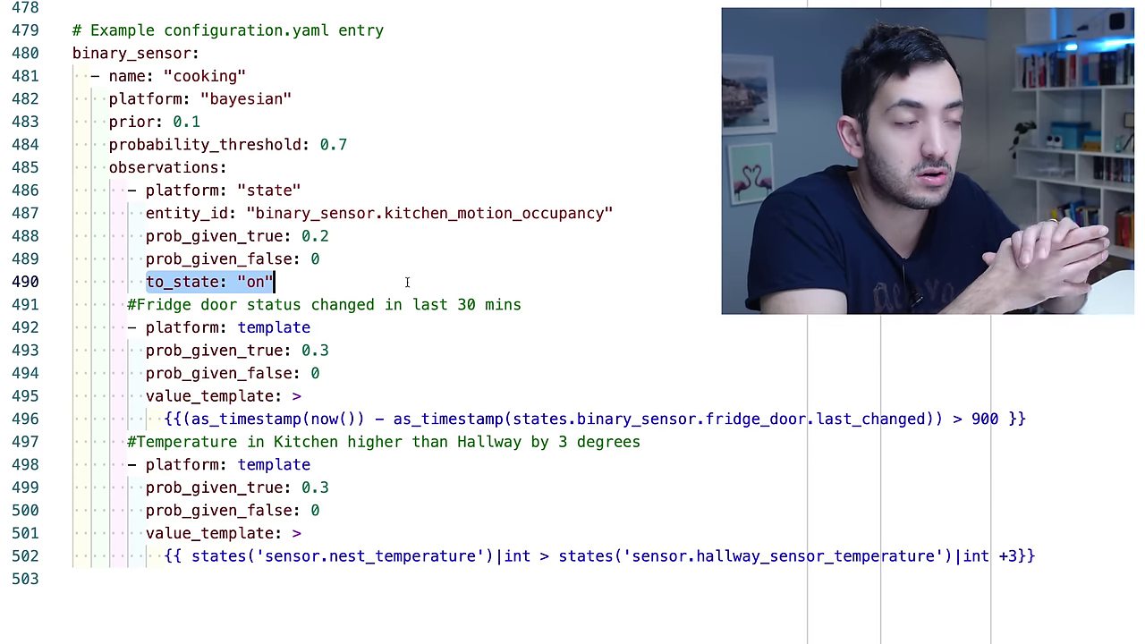
{"action": "left_click_drag", "start_coordinate": [137, 258], "coordinate": [357, 249]}
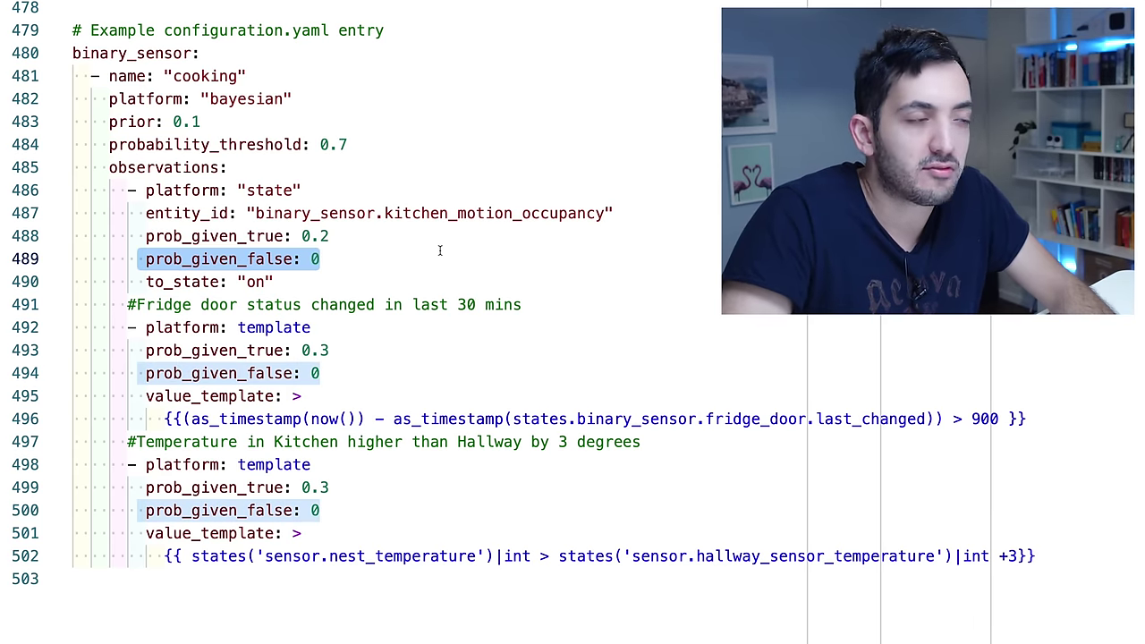
{"action": "left_click", "coordinate": [403, 250]}
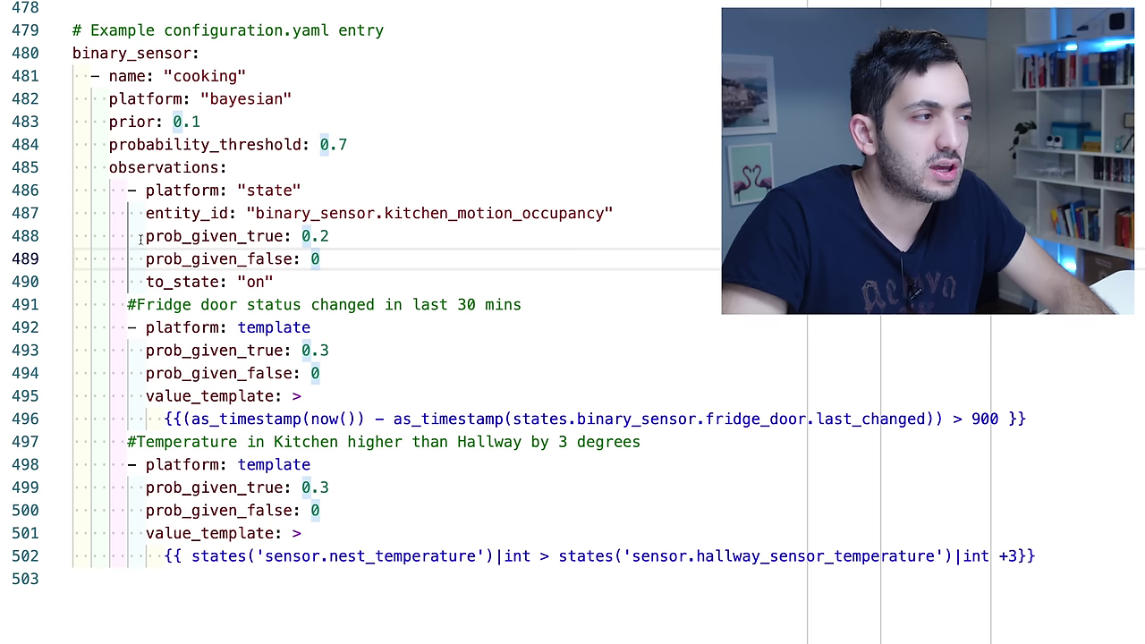
{"action": "left_click_drag", "start_coordinate": [140, 236], "coordinate": [430, 243]}
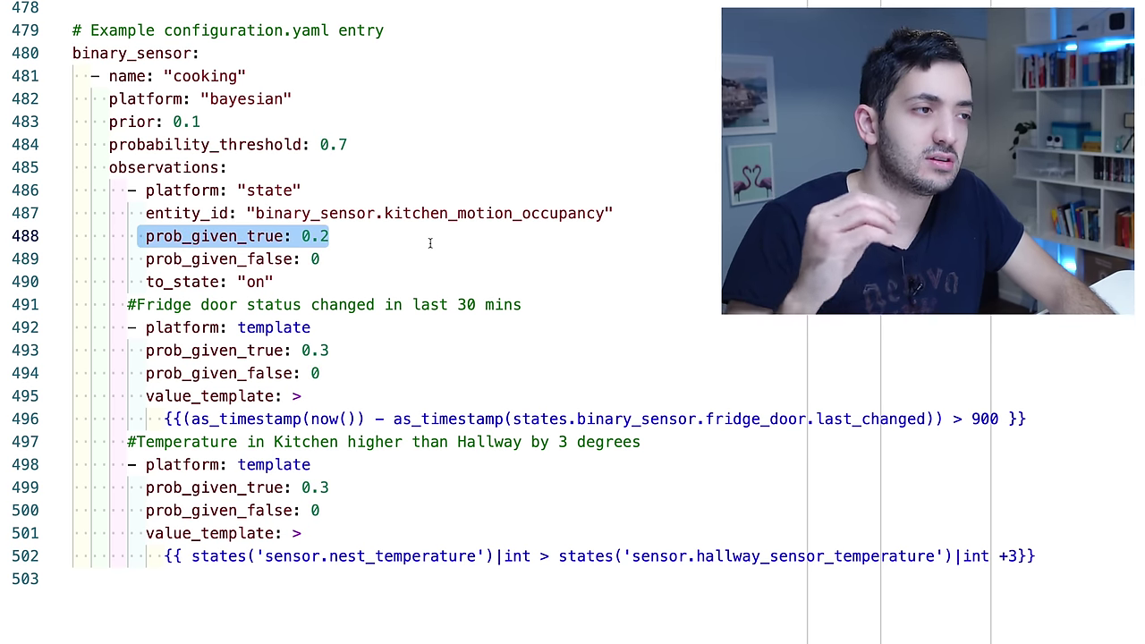
{"action": "double_click", "coordinate": [313, 240]}
{"action": "left_click", "coordinate": [321, 259]}
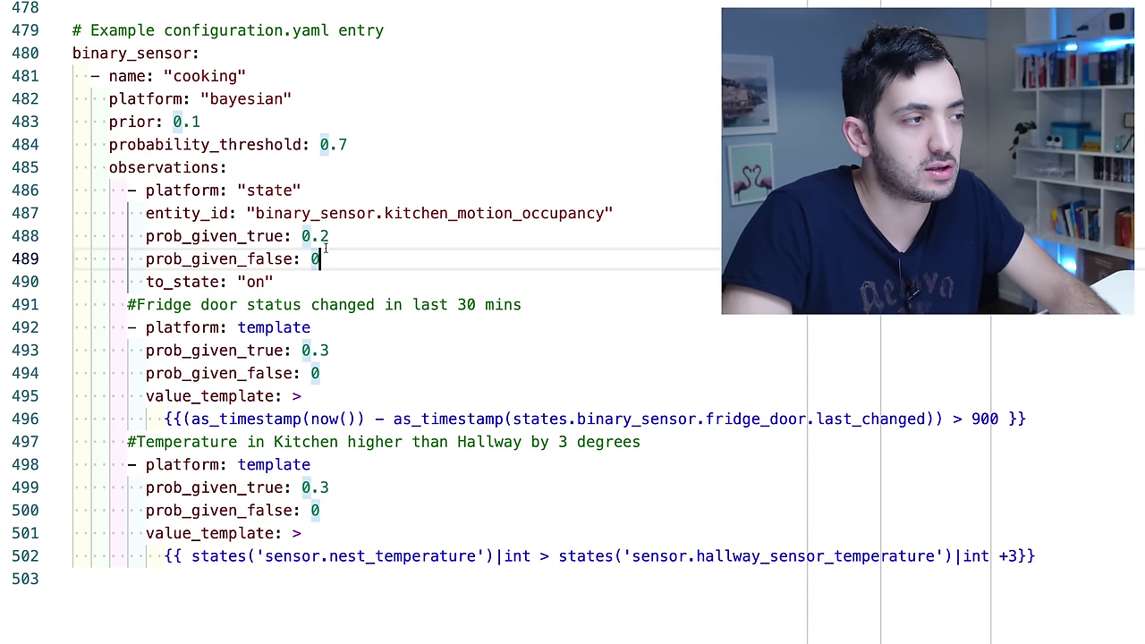
{"action": "left_click_drag", "start_coordinate": [349, 264], "coordinate": [141, 235]}
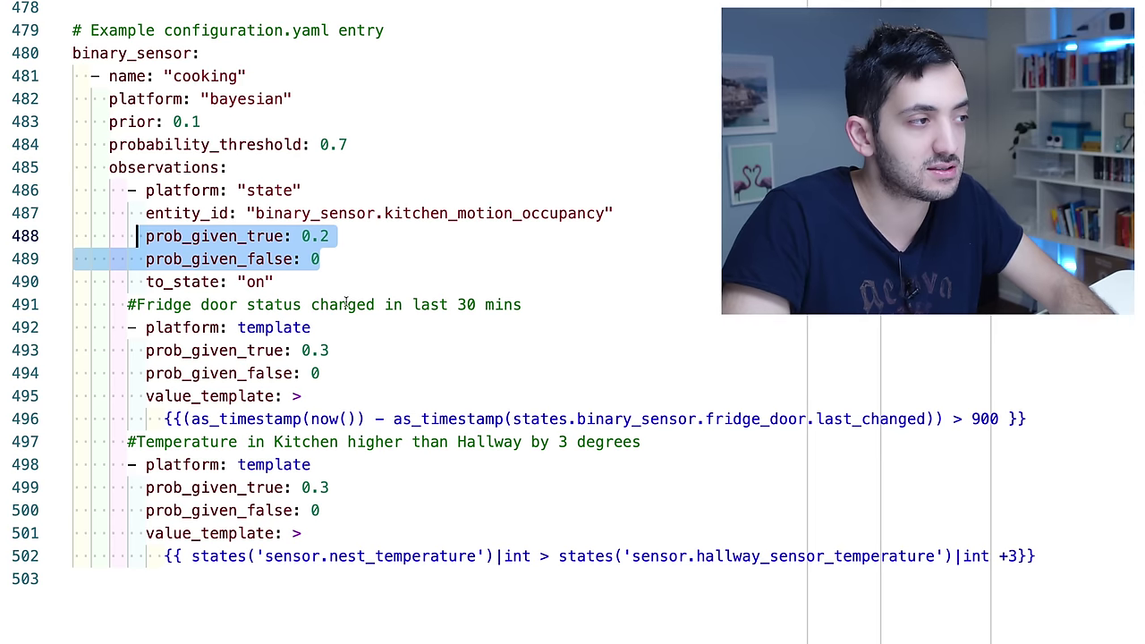
{"action": "left_click_drag", "start_coordinate": [120, 304], "coordinate": [332, 351]}
{"action": "left_click_drag", "start_coordinate": [414, 372], "coordinate": [1094, 417]}
{"action": "left_click", "coordinate": [898, 381]}
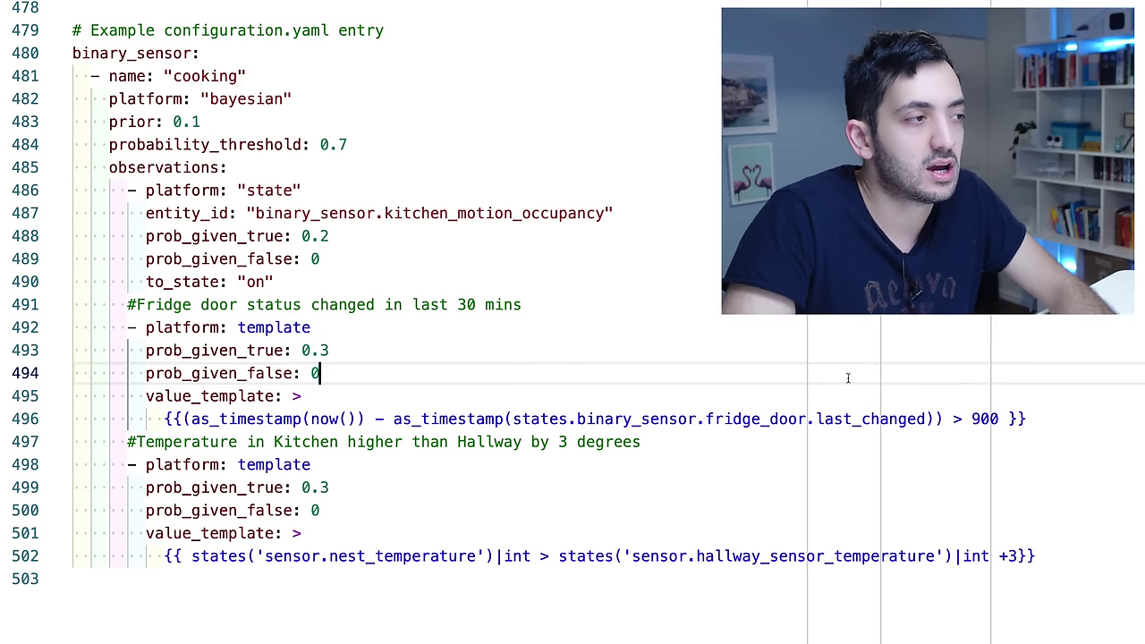
{"action": "left_click", "coordinate": [335, 351]}
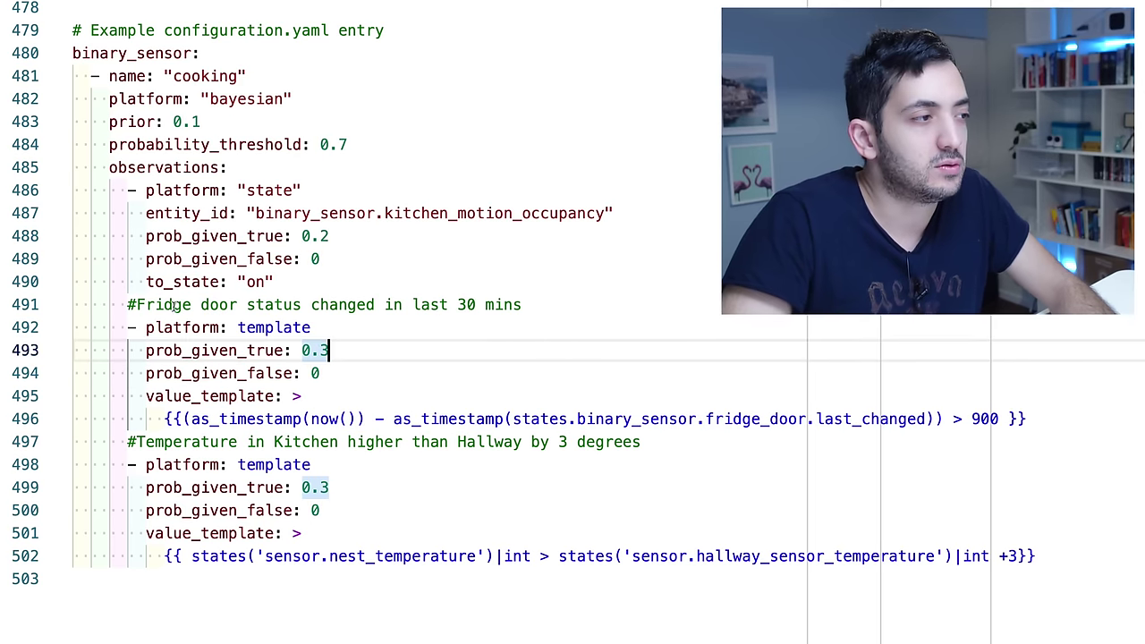
{"action": "left_click_drag", "start_coordinate": [128, 305], "coordinate": [586, 304]}
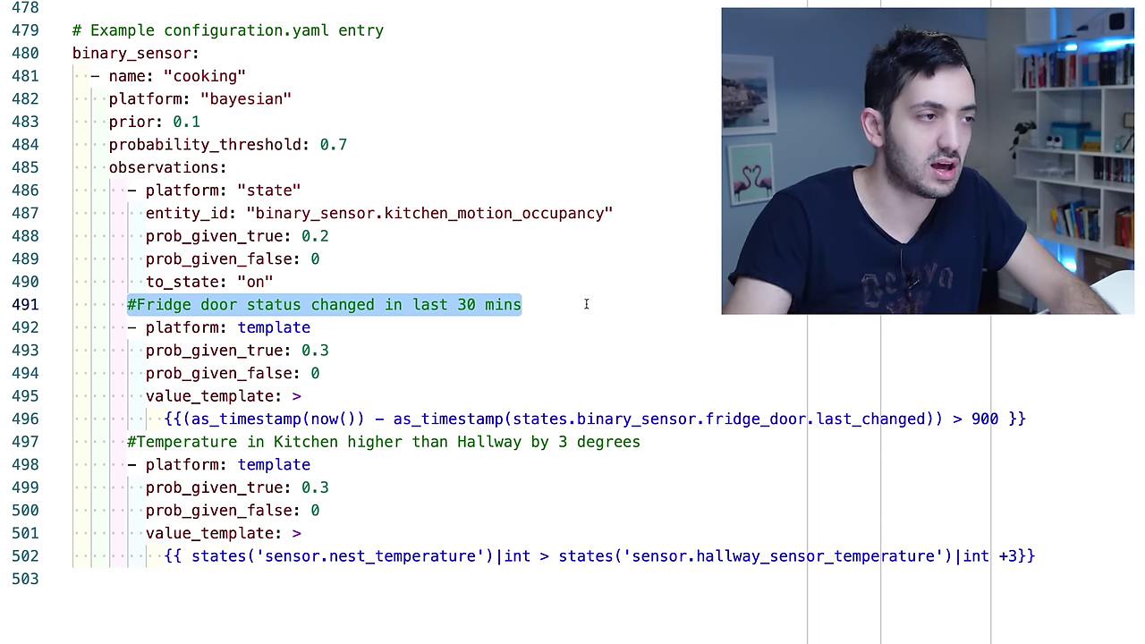
Select the fridge-door timestamp template on line 496 and go to Developer Tools.
{"action": "left_click", "coordinate": [586, 304]}
{"action": "left_click_drag", "start_coordinate": [149, 420], "coordinate": [1114, 420]}
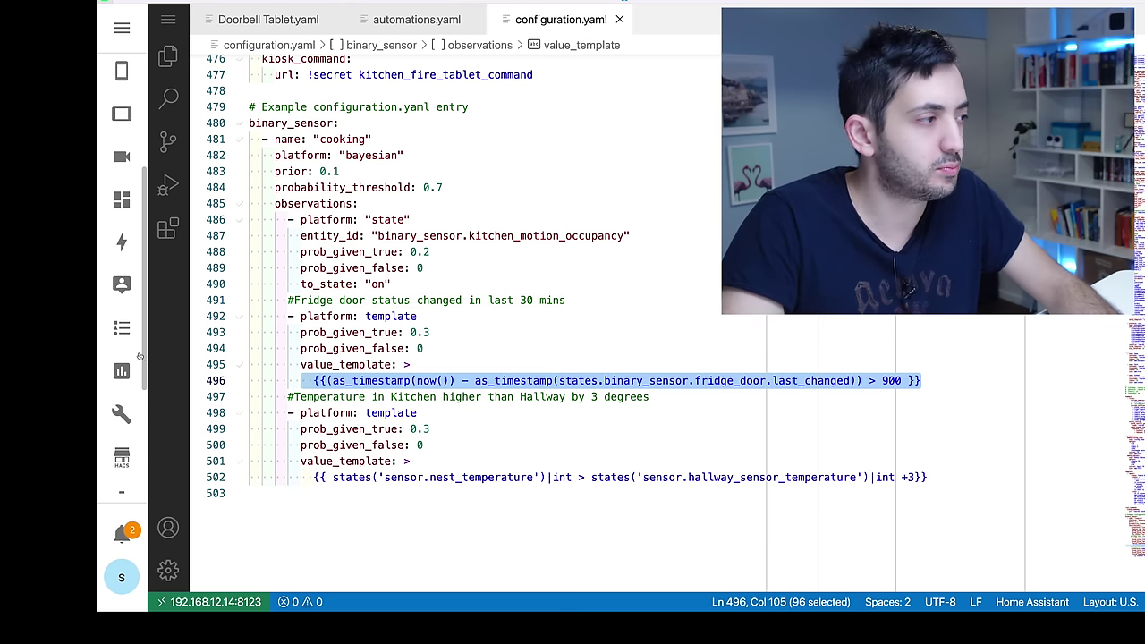
{"action": "scroll", "coordinate": [118, 427], "scroll_direction": "down", "scroll_amount": 4}
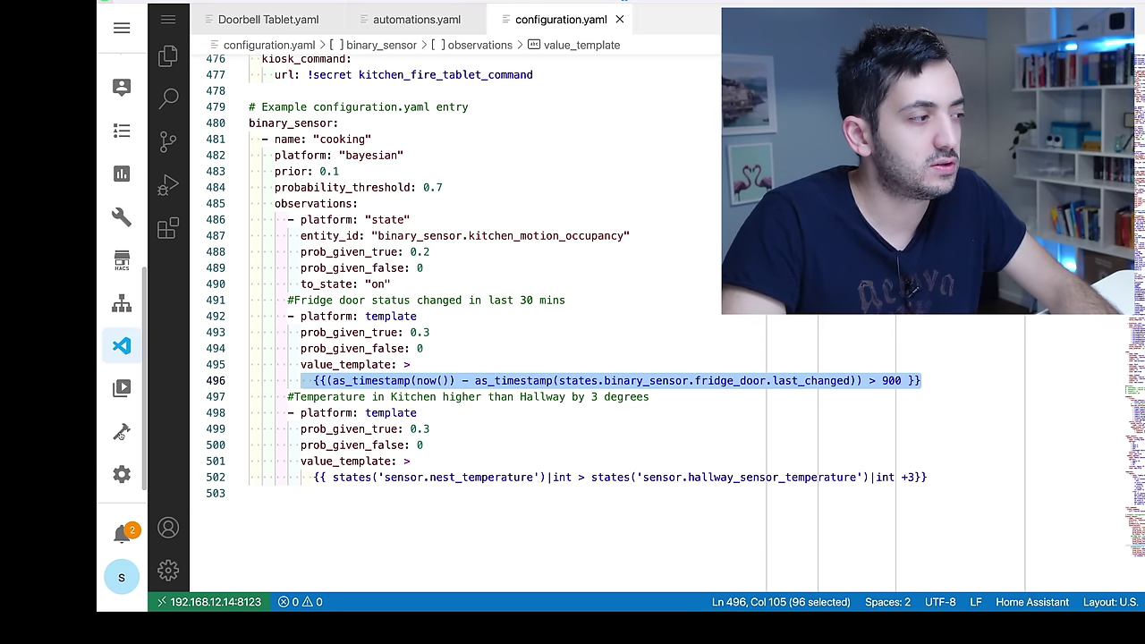
{"action": "left_click", "coordinate": [122, 428]}
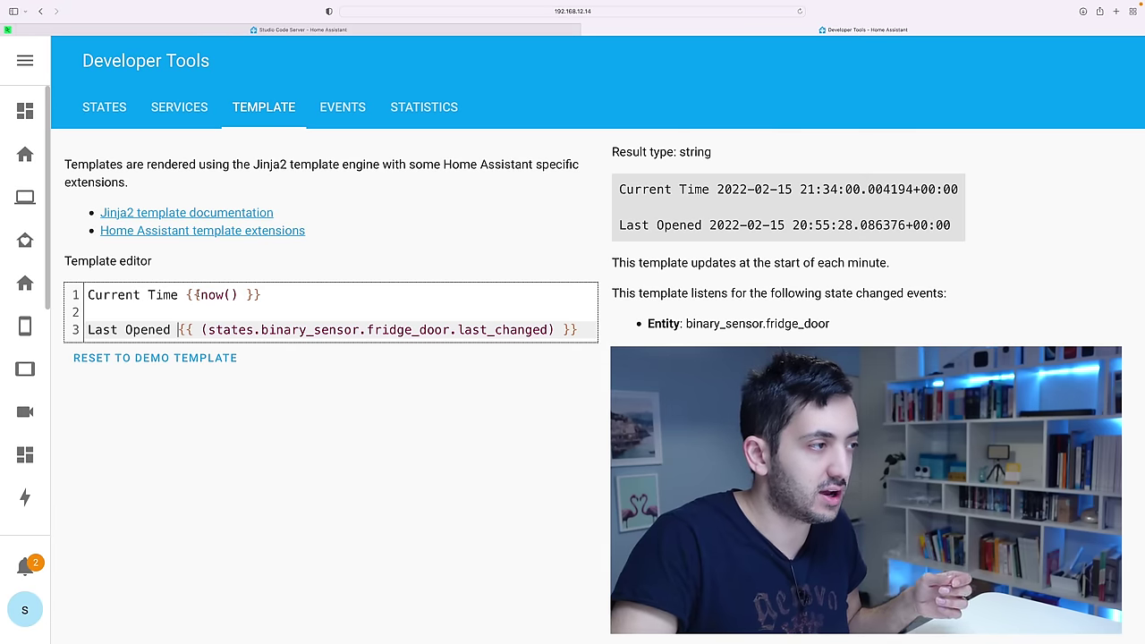
Inspect the template's now() call and the fridge_door last_changed reference.
{"action": "double_click", "coordinate": [228, 294]}
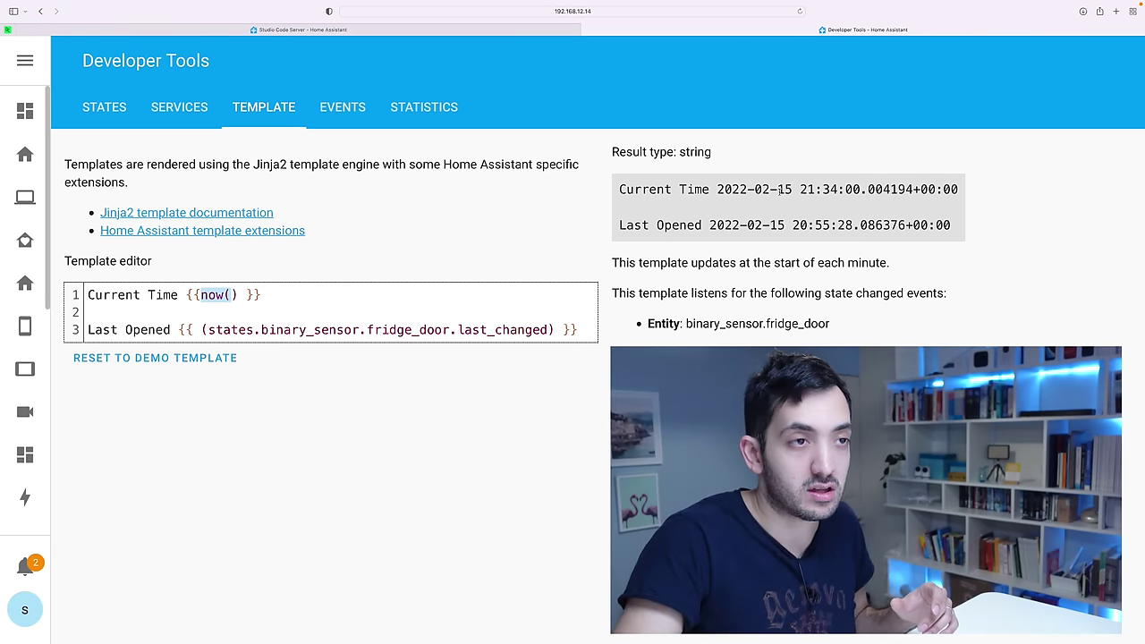
{"action": "left_click", "coordinate": [156, 330]}
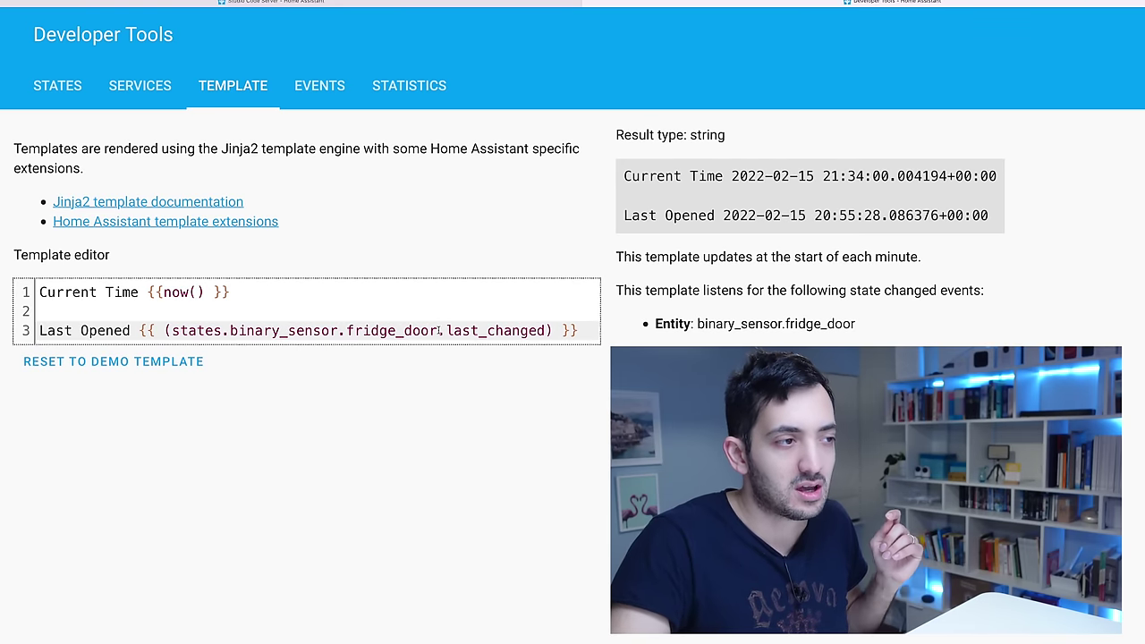
{"action": "left_click_drag", "start_coordinate": [438, 330], "coordinate": [347, 330]}
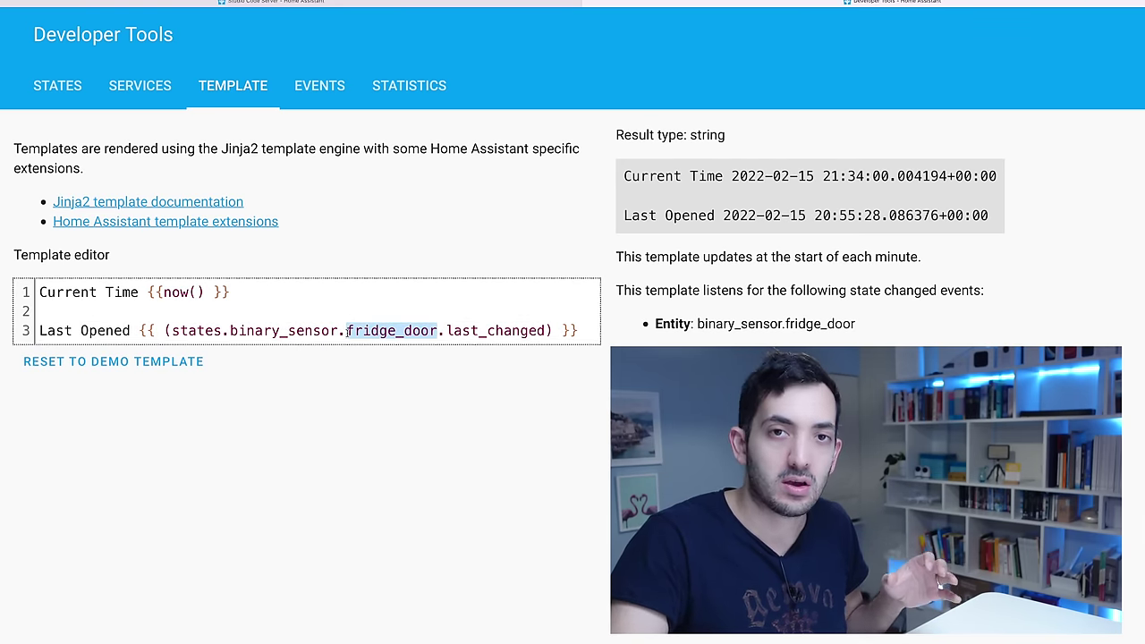
{"action": "left_click", "coordinate": [431, 330]}
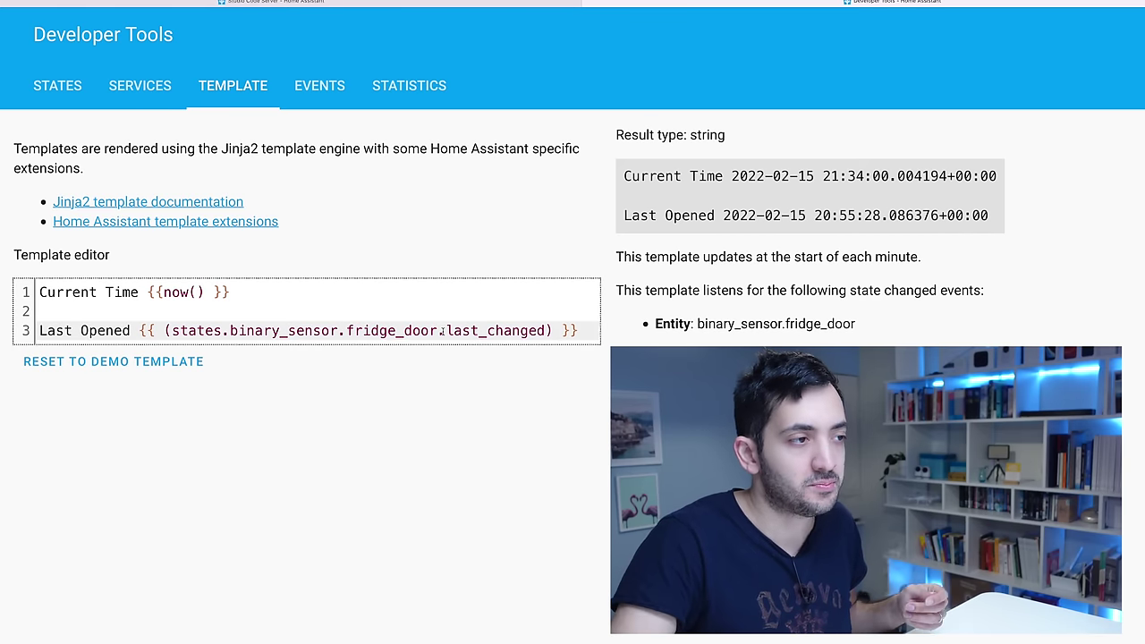
{"action": "left_click_drag", "start_coordinate": [440, 330], "coordinate": [479, 330]}
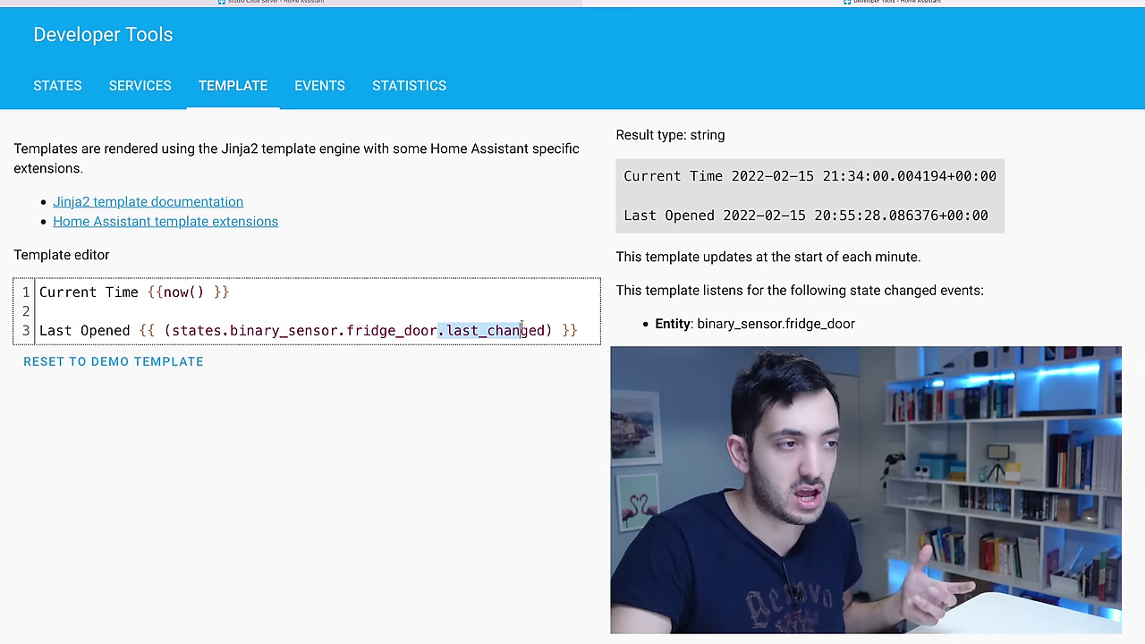
{"action": "left_click_drag", "start_coordinate": [521, 327], "coordinate": [546, 328]}
Append '/Closed' to the Last Opened label on line 3.
{"action": "double_click", "coordinate": [108, 330]}
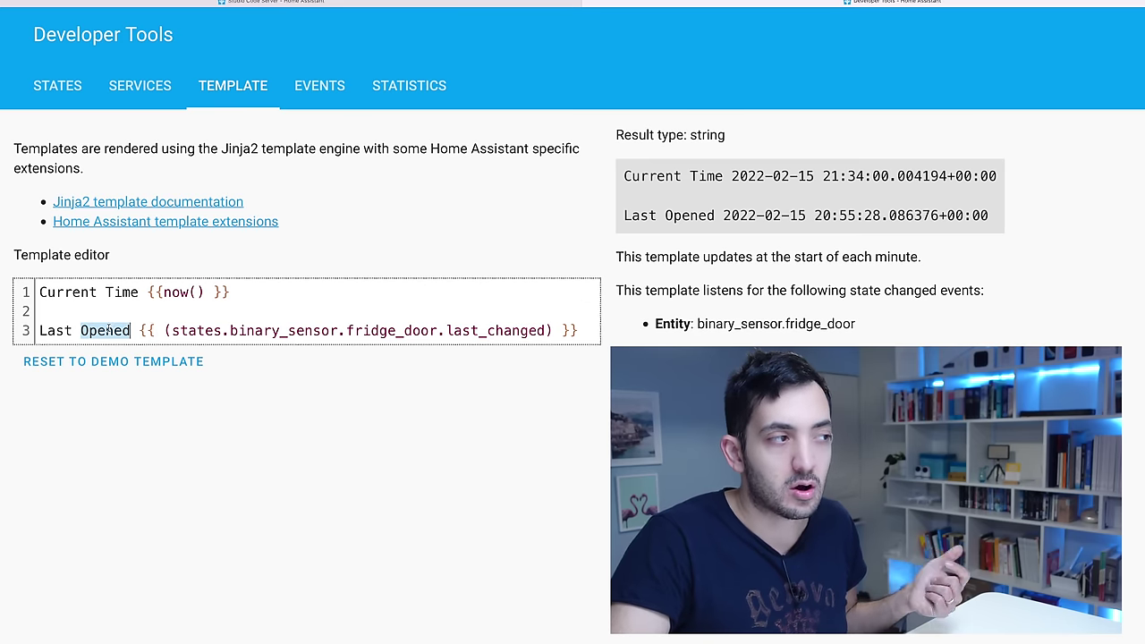
{"action": "left_click", "coordinate": [136, 330]}
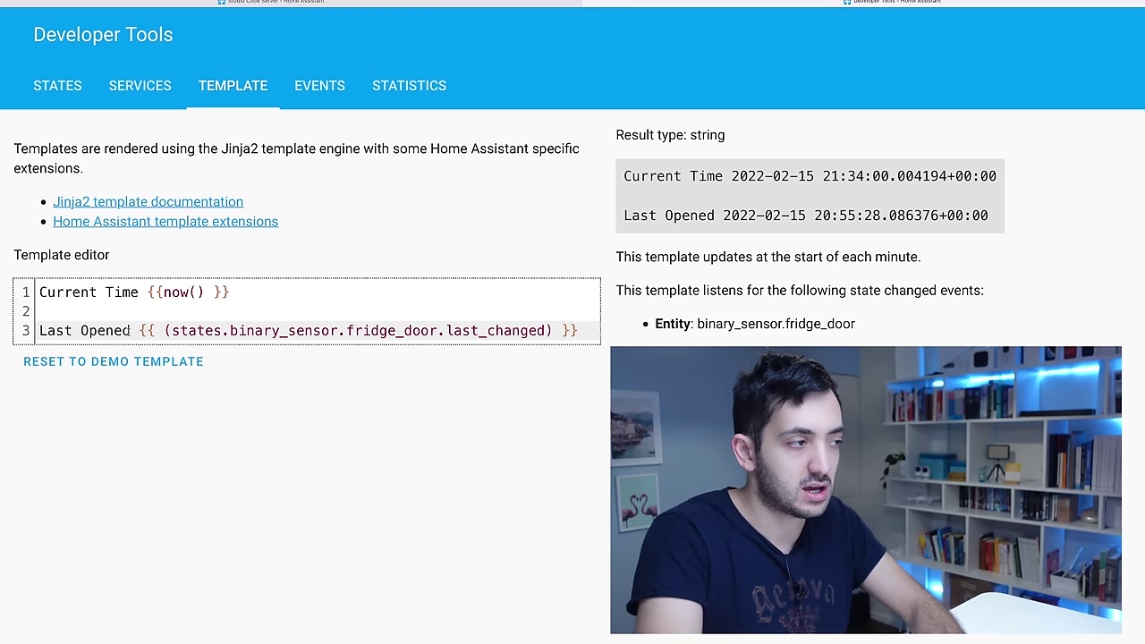
{"action": "type", "text": "/C"}
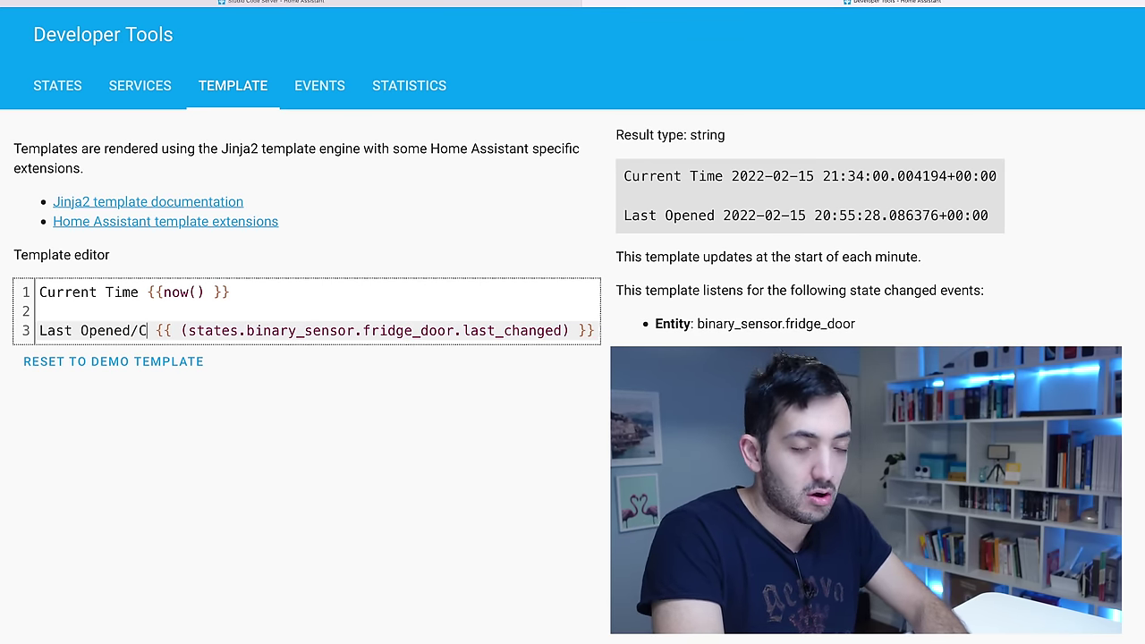
{"action": "type", "text": "losed"}
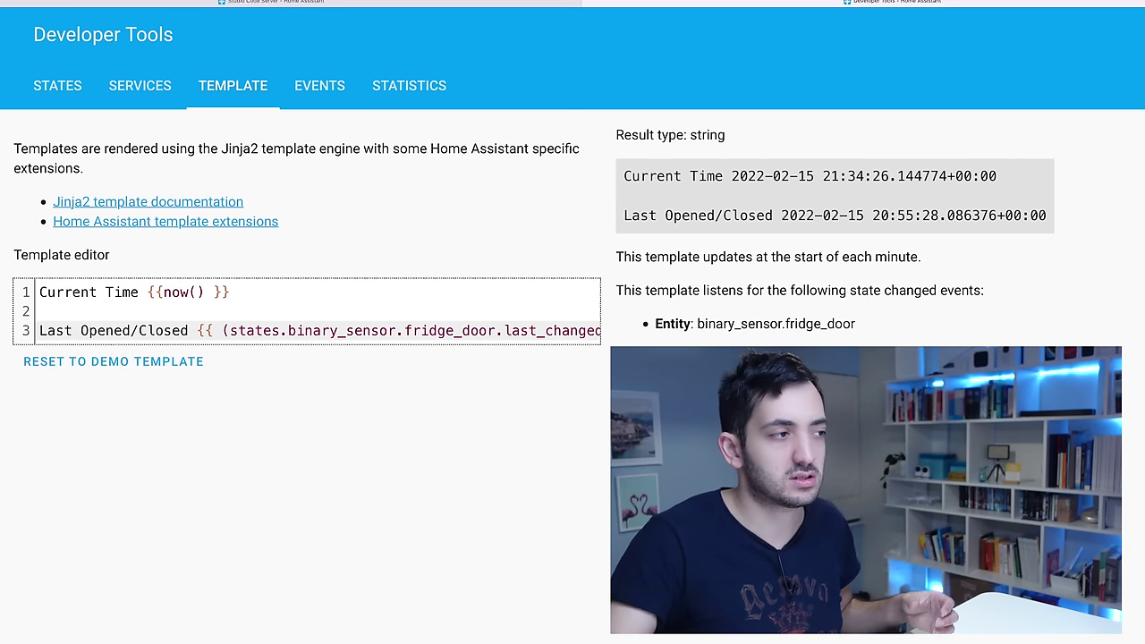
{"action": "scroll", "coordinate": [213, 331], "scroll_direction": "right", "scroll_amount": 3}
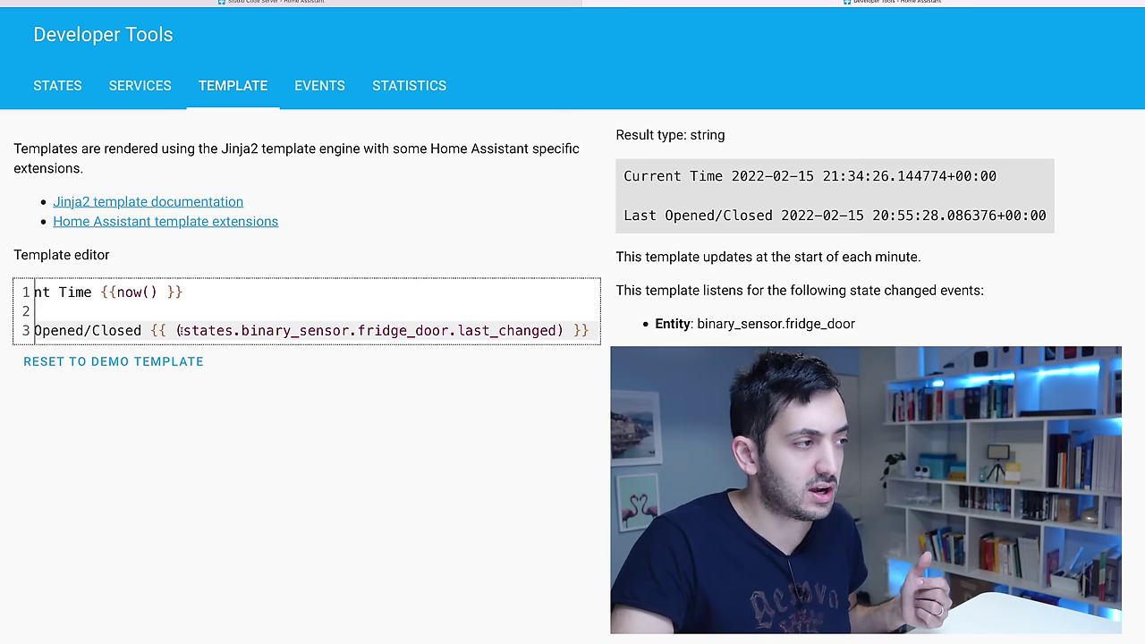
{"action": "left_click_drag", "start_coordinate": [179, 331], "coordinate": [257, 331]}
{"action": "left_click", "coordinate": [260, 331]}
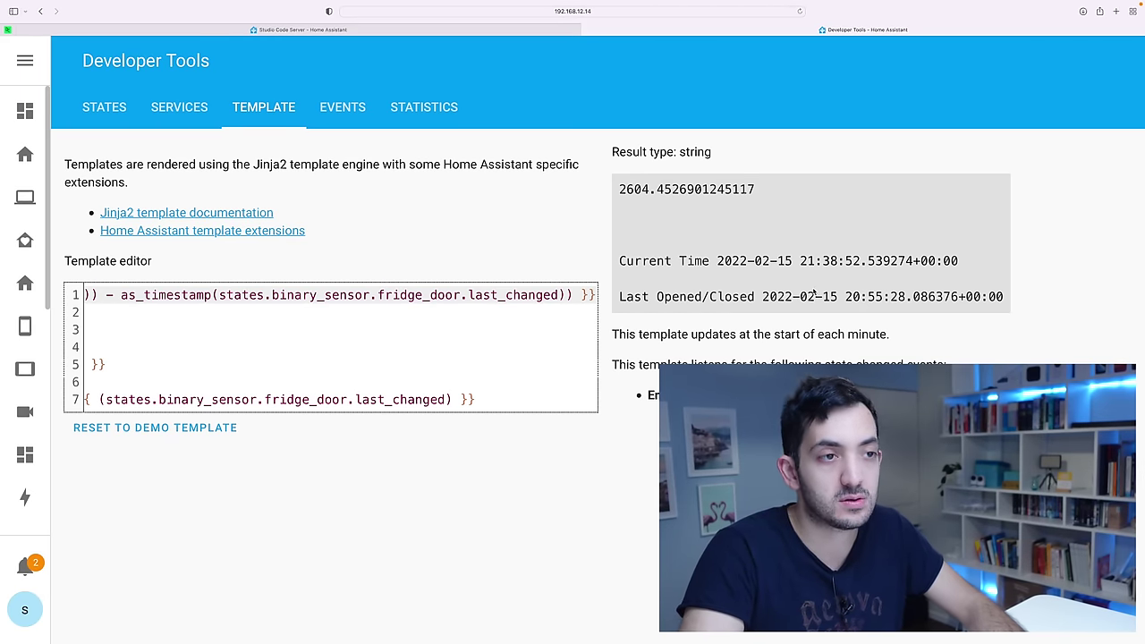
Append '> 900' to the fridge-door elapsed-time expression and confirm it renders True.
{"action": "left_click", "coordinate": [482, 230]}
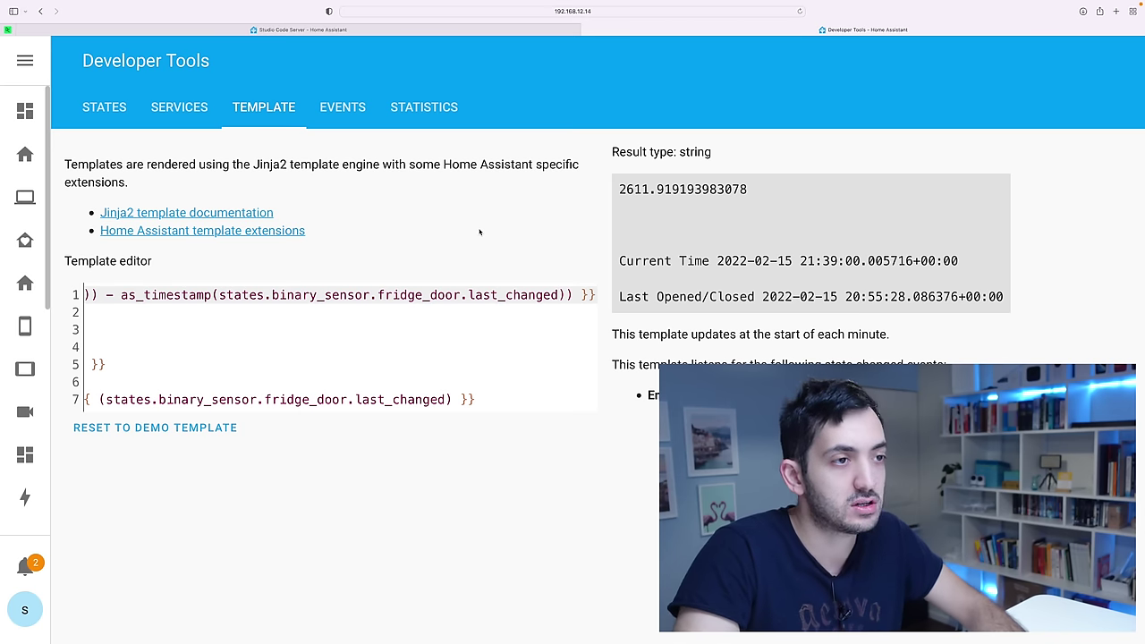
{"action": "left_click", "coordinate": [560, 305]}
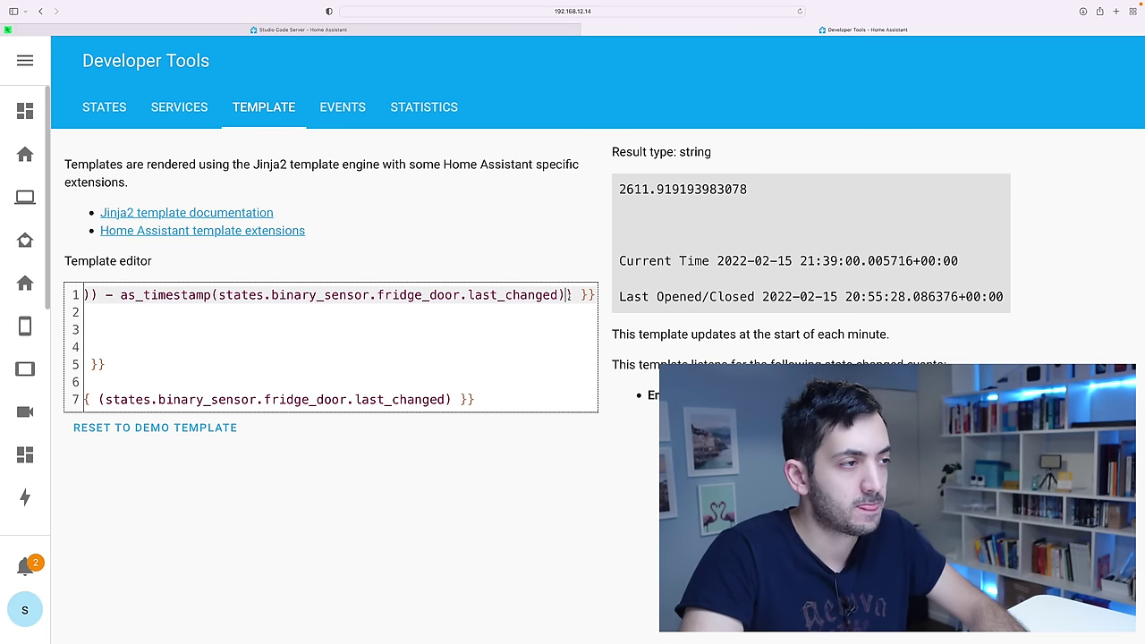
{"action": "type", "text": "> 900"}
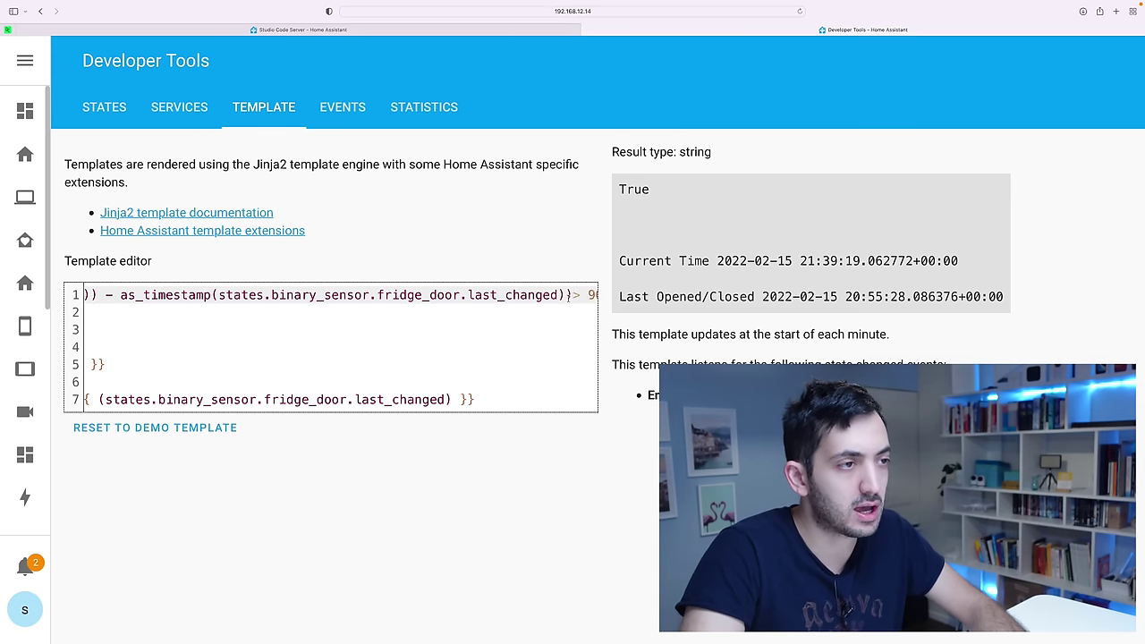
{"action": "left_click", "coordinate": [538, 295]}
{"action": "double_click", "coordinate": [561, 295]}
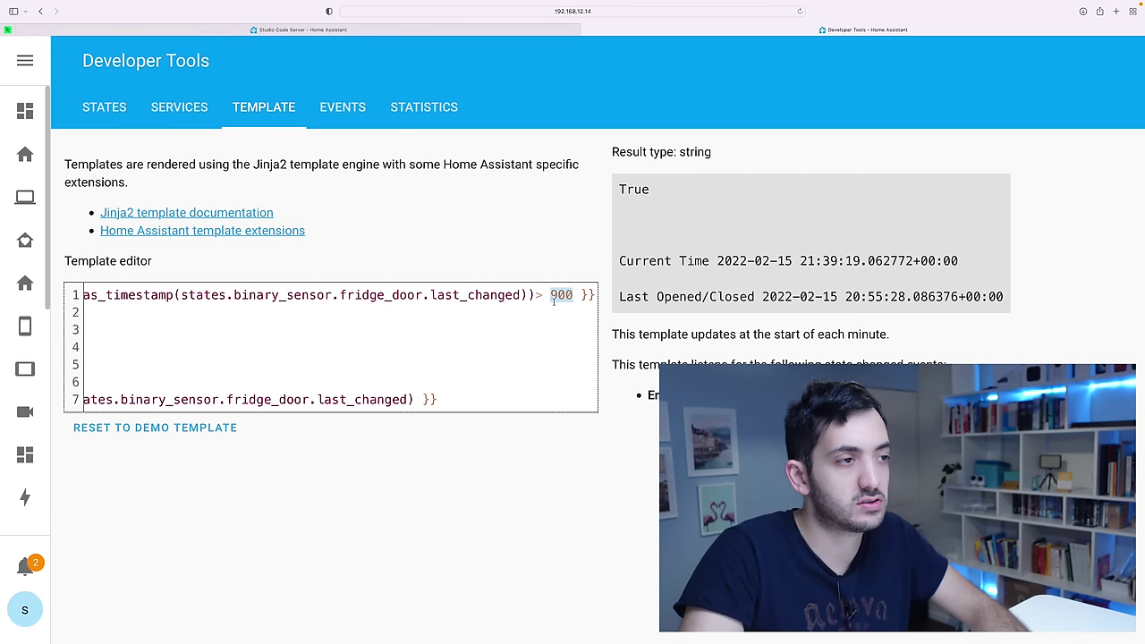
{"action": "double_click", "coordinate": [622, 190]}
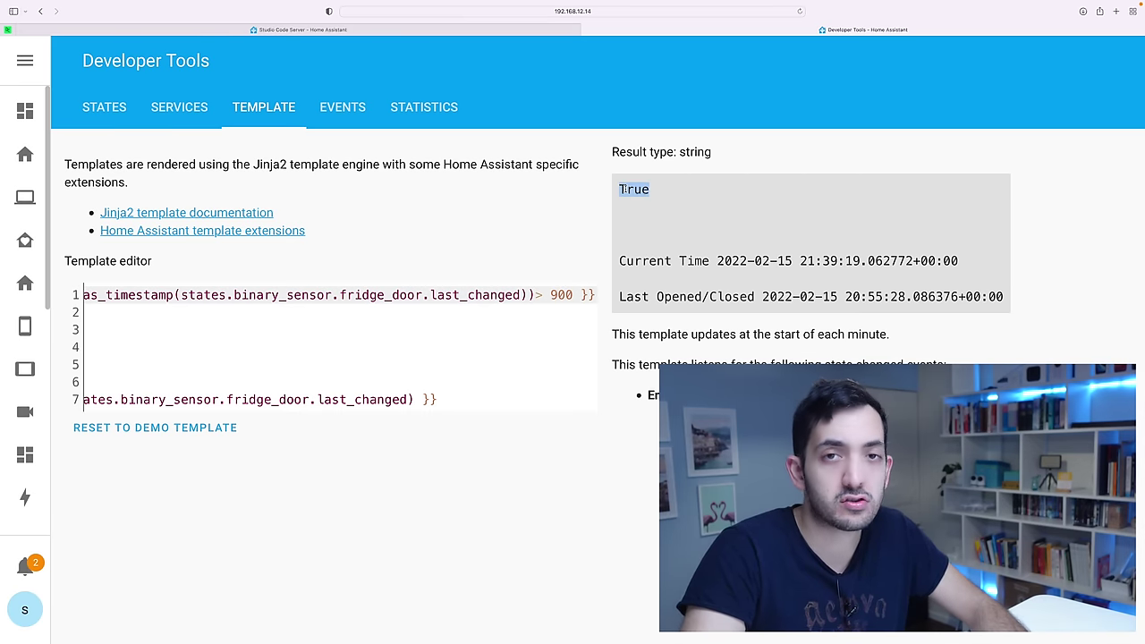
{"action": "key", "text": "ctrl+shift+Tab"}
Replace the template editor's contents with the kitchen-versus-hallway temperature comparison from line 502.
{"action": "left_click", "coordinate": [401, 235]}
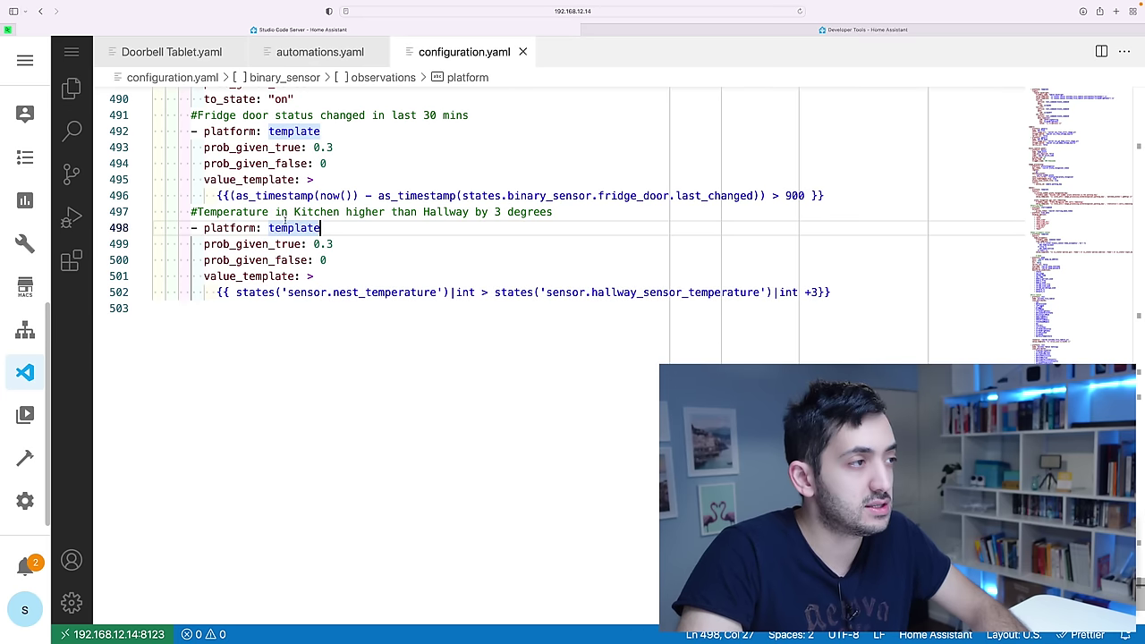
{"action": "left_click_drag", "start_coordinate": [279, 212], "coordinate": [459, 212]}
{"action": "left_click", "coordinate": [569, 213]}
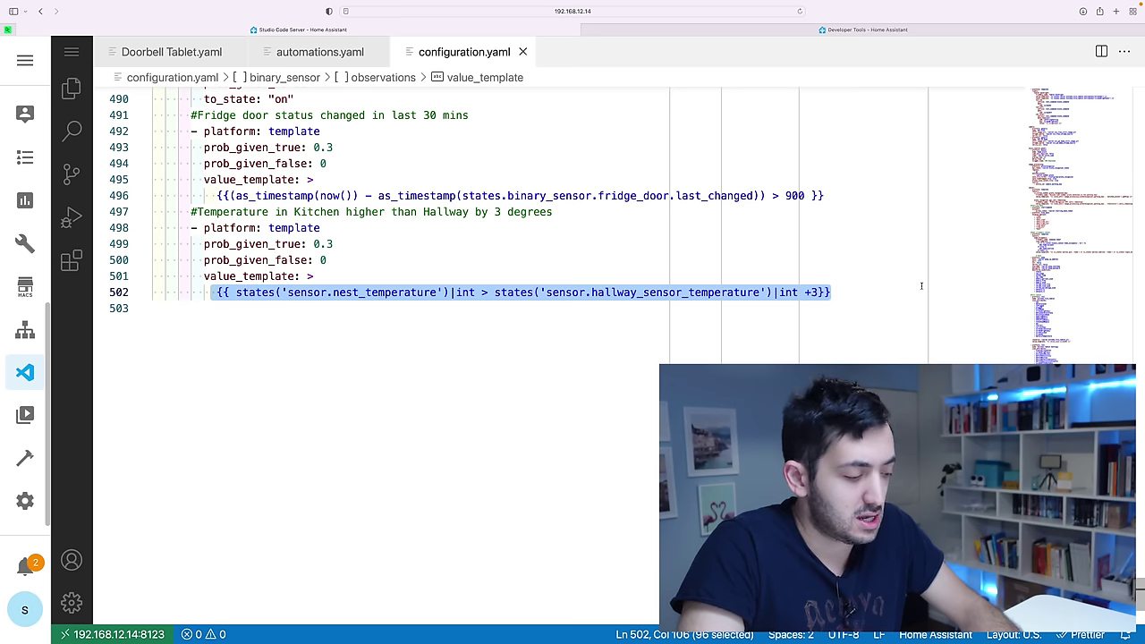
{"action": "left_click", "coordinate": [756, 32]}
{"action": "key", "text": "ctrl+a"}
{"action": "type", "text": "{{ states('sensor.nest_temperature')|int > states('sensor.hallway_sensor_temperature')|int +3}}"}
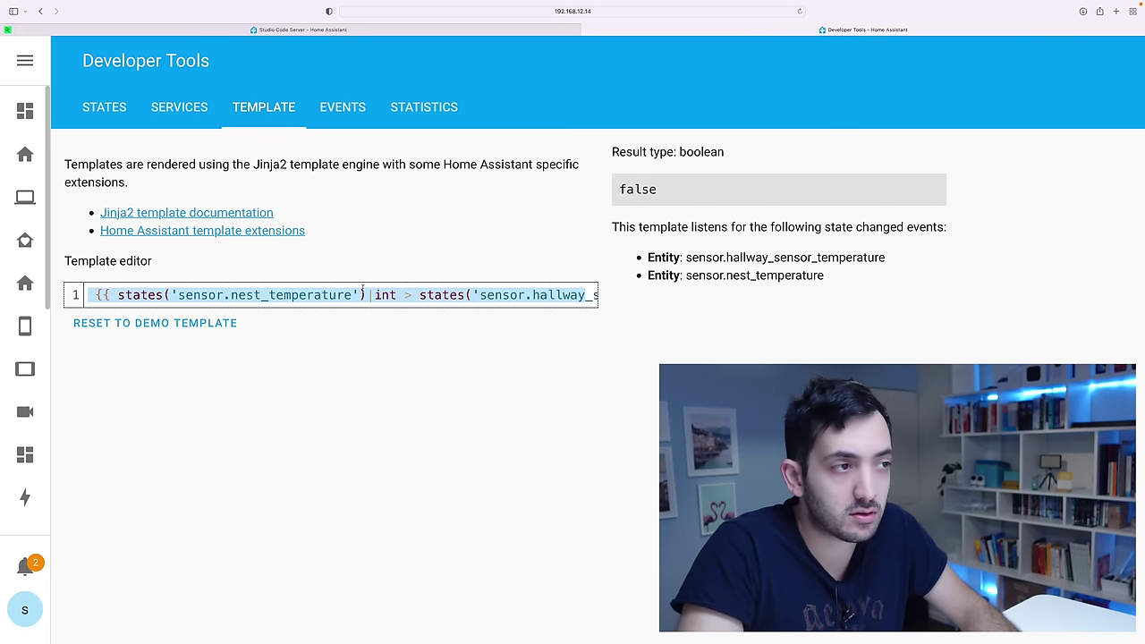
Check the 19.7 kitchen reading and label its line 'Kitchen temp is'.
{"action": "left_click", "coordinate": [352, 296]}
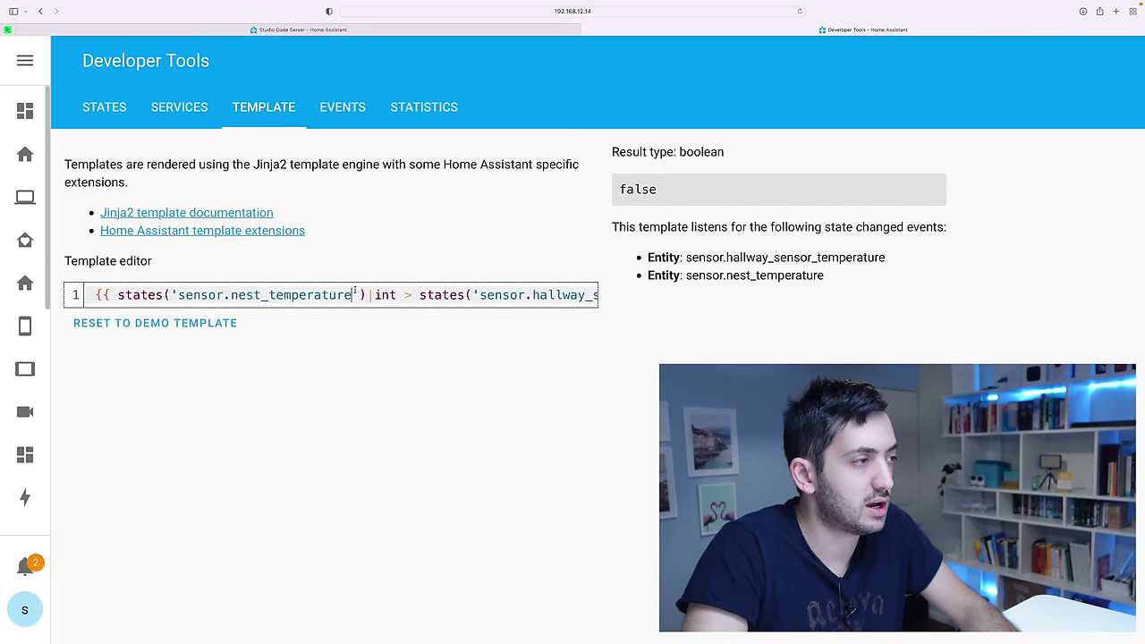
{"action": "left_click_drag", "start_coordinate": [366, 292], "coordinate": [3, 298]}
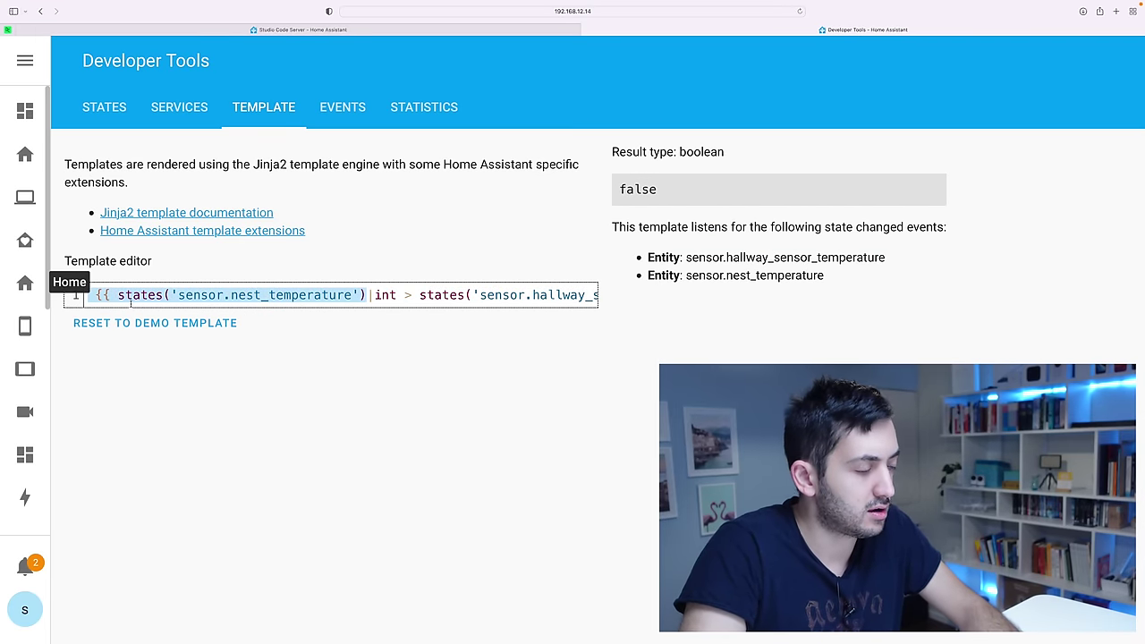
{"action": "left_click", "coordinate": [166, 296]}
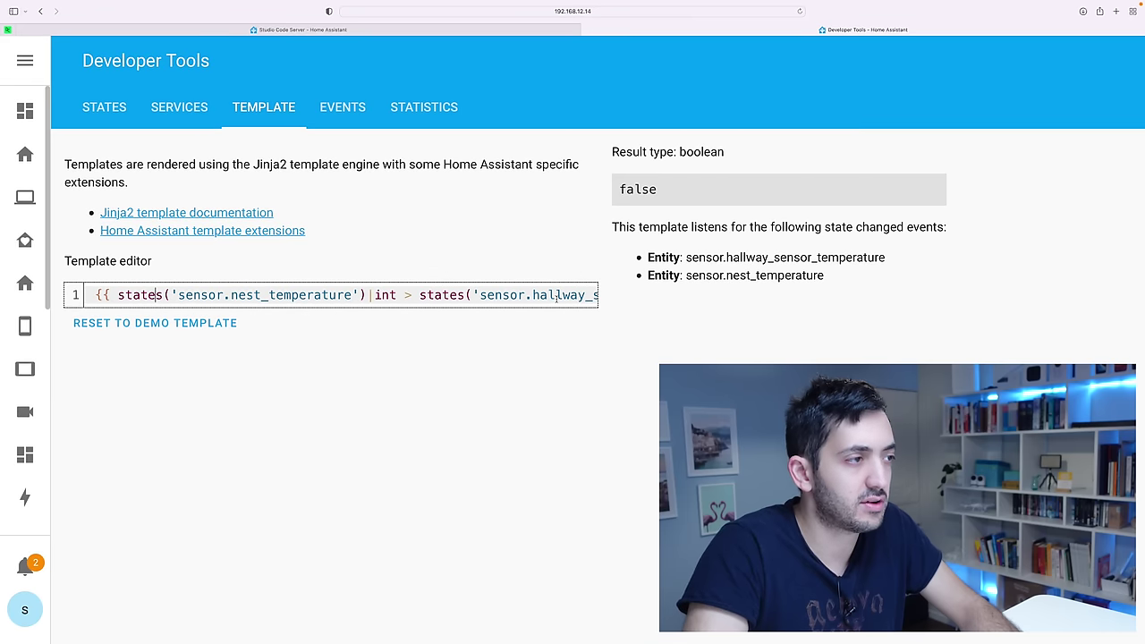
{"action": "scroll", "coordinate": [555, 295], "scroll_direction": "right", "scroll_amount": 8}
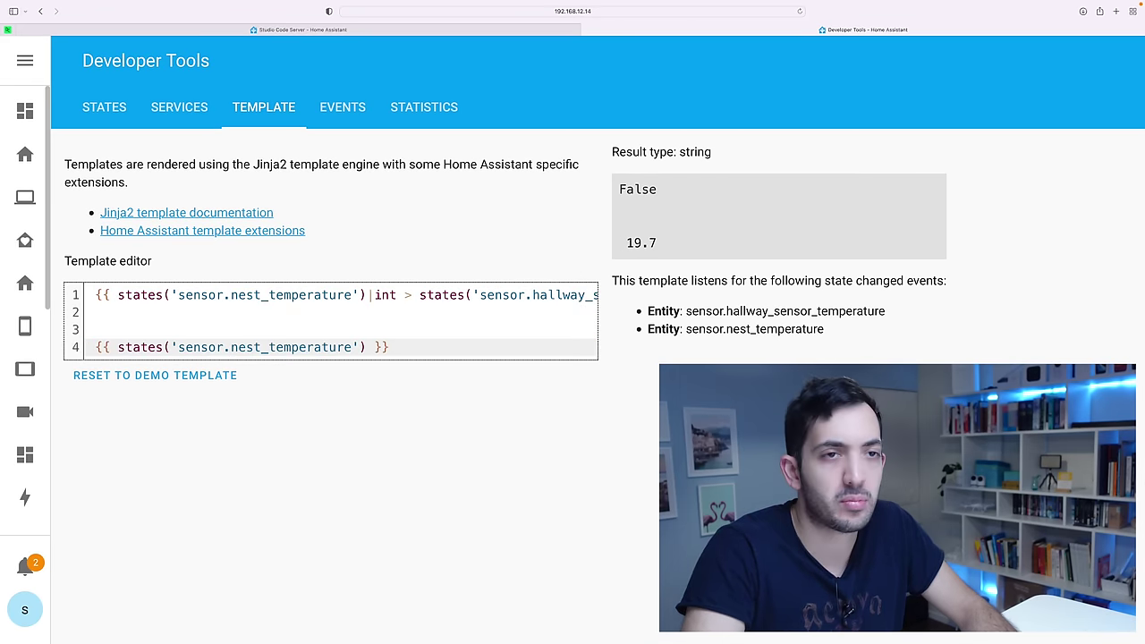
{"action": "left_click_drag", "start_coordinate": [624, 244], "coordinate": [655, 244]}
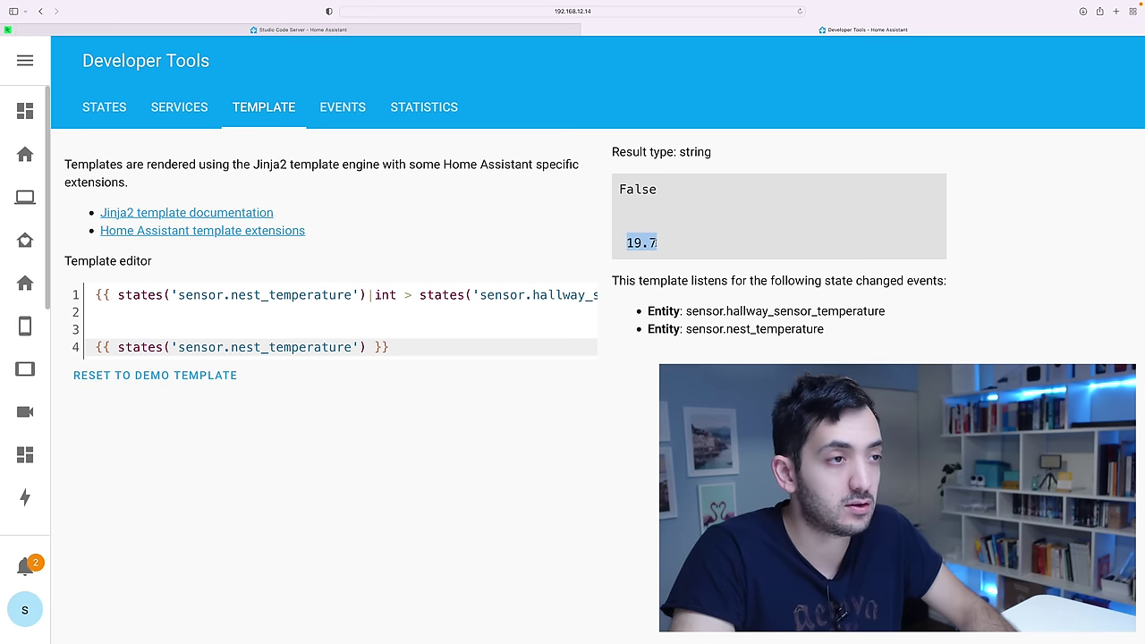
{"action": "left_click", "coordinate": [93, 347]}
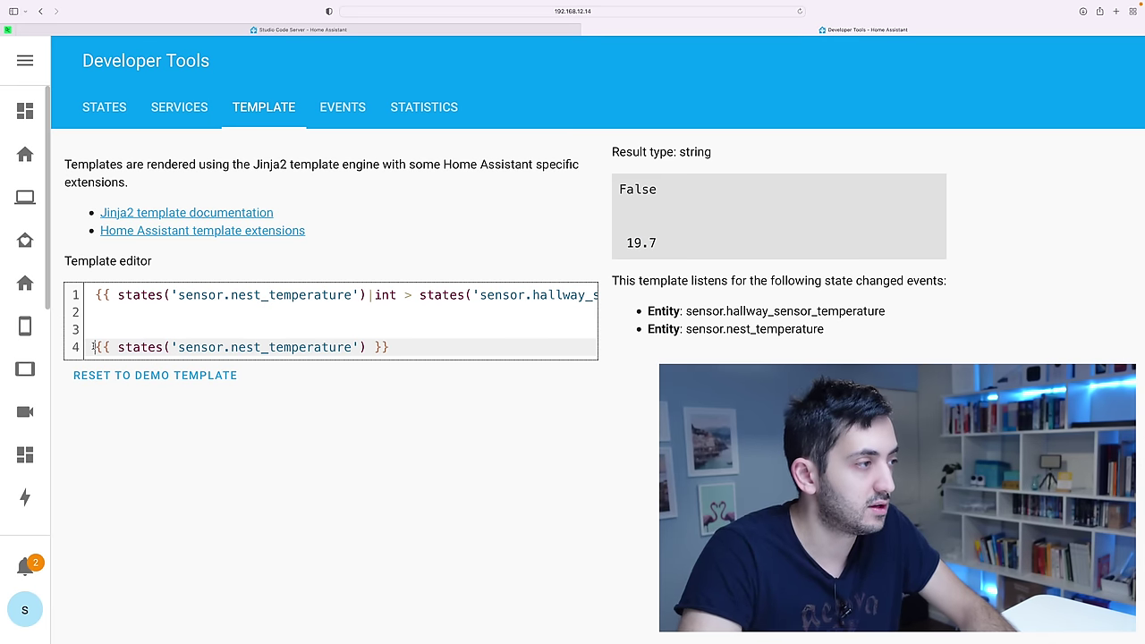
{"action": "type", "text": "k"}
{"action": "key", "text": "BackSpace"}
{"action": "type", "text": "Kit"}
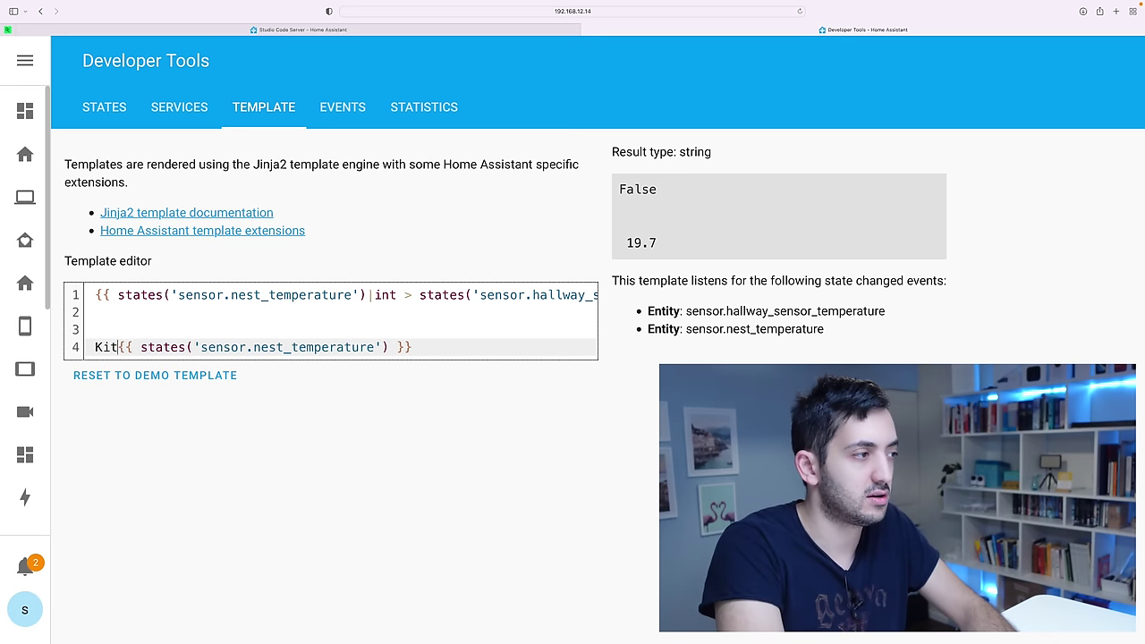
{"action": "type", "text": "chen temp "}
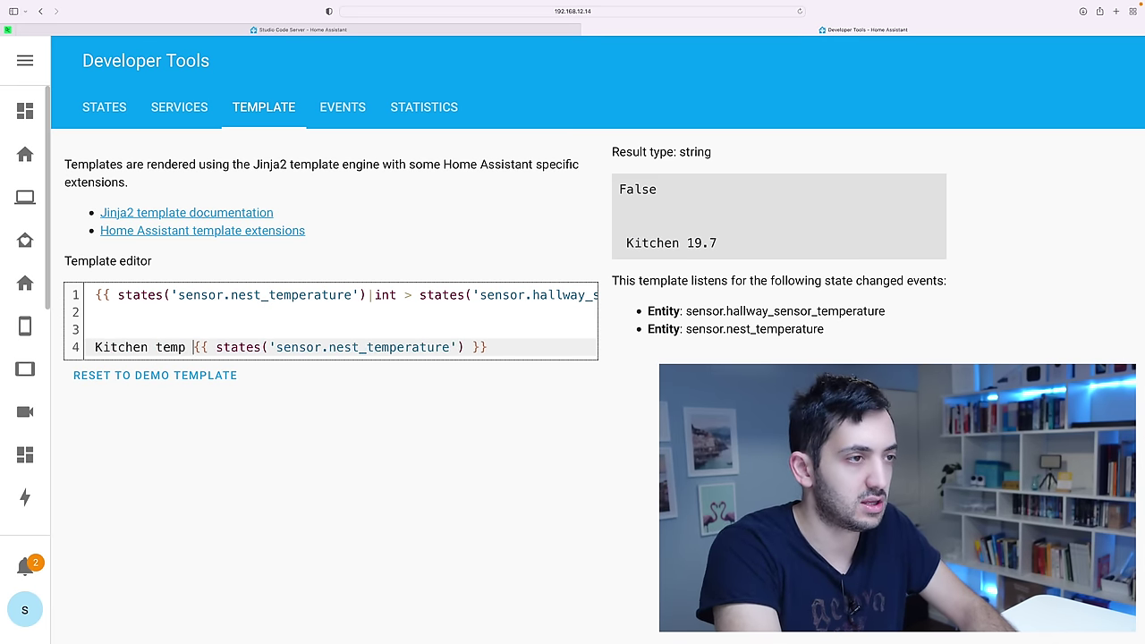
{"action": "type", "text": " is"}
Add a 'Hallway temp is' line showing the hallway sensor's temperature state.
{"action": "key", "text": "End"}
{"action": "key", "text": "Return"}
{"action": "type", "text": "Hallway temp is {{ states('sensor.nest_temperature') }}"}
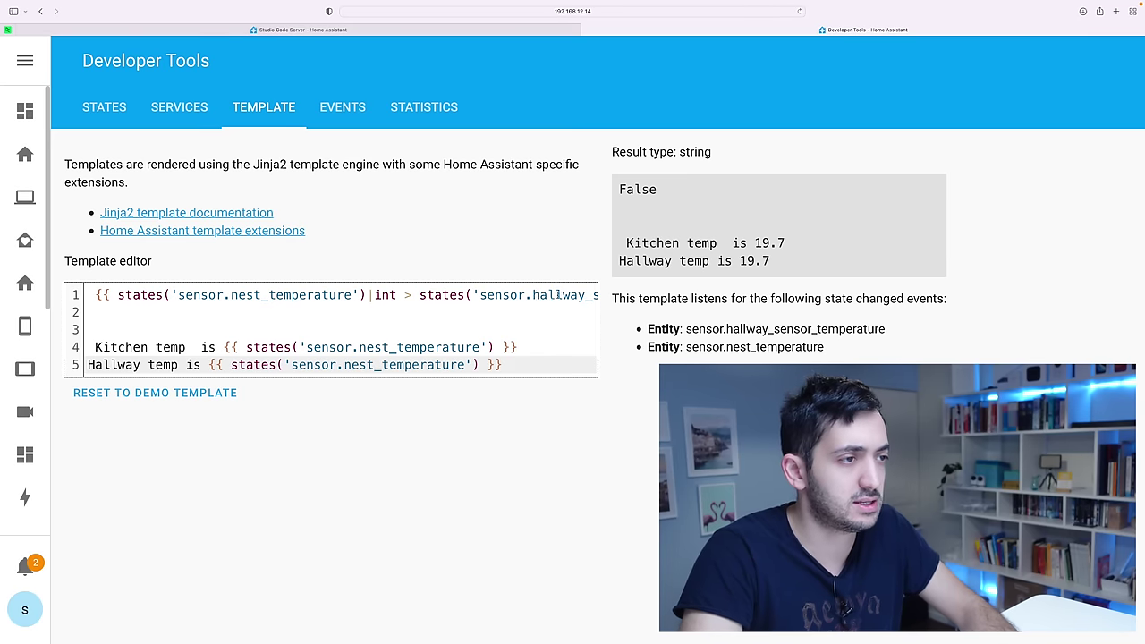
{"action": "double_click", "coordinate": [558, 294]}
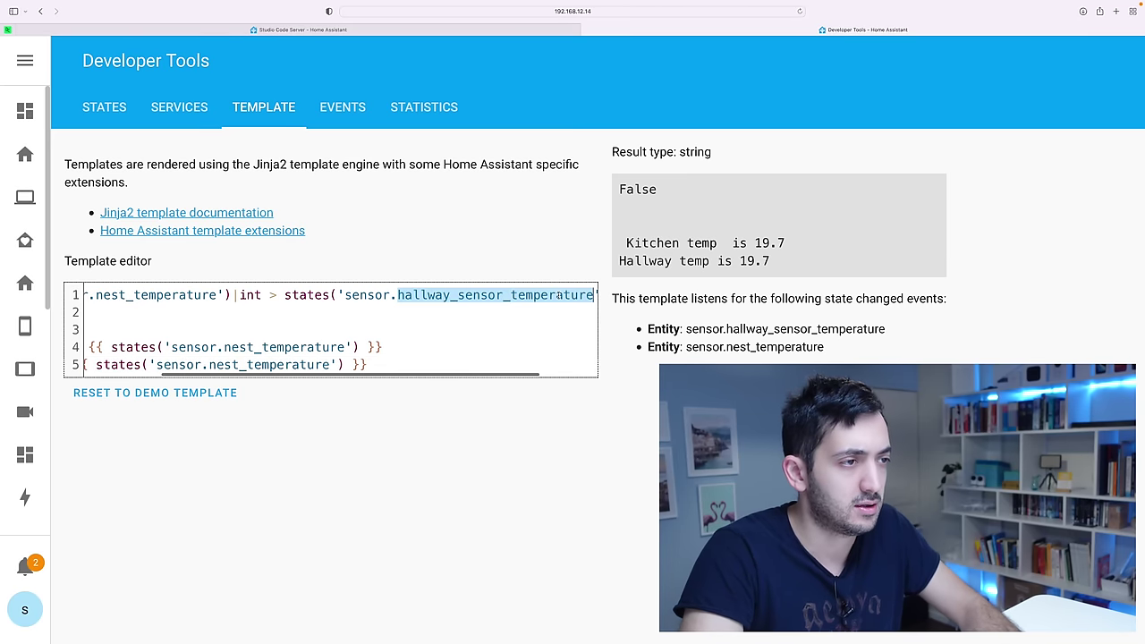
{"action": "key", "text": "ctrl+c"}
{"action": "double_click", "coordinate": [326, 364]}
{"action": "key", "text": "ctrl+v"}
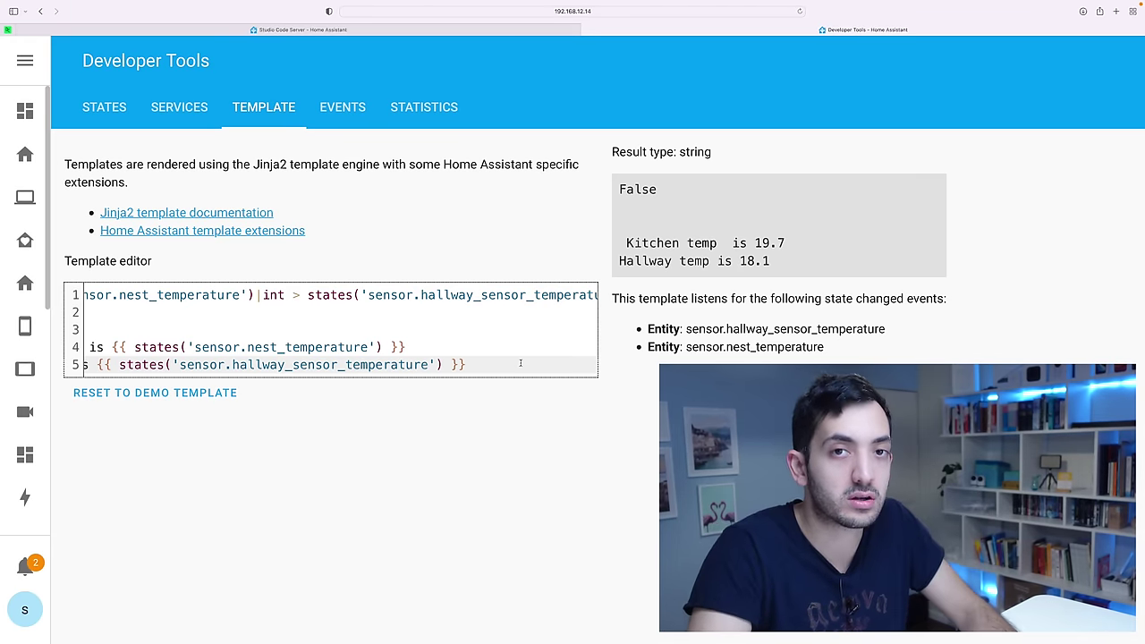
{"action": "left_click", "coordinate": [414, 295]}
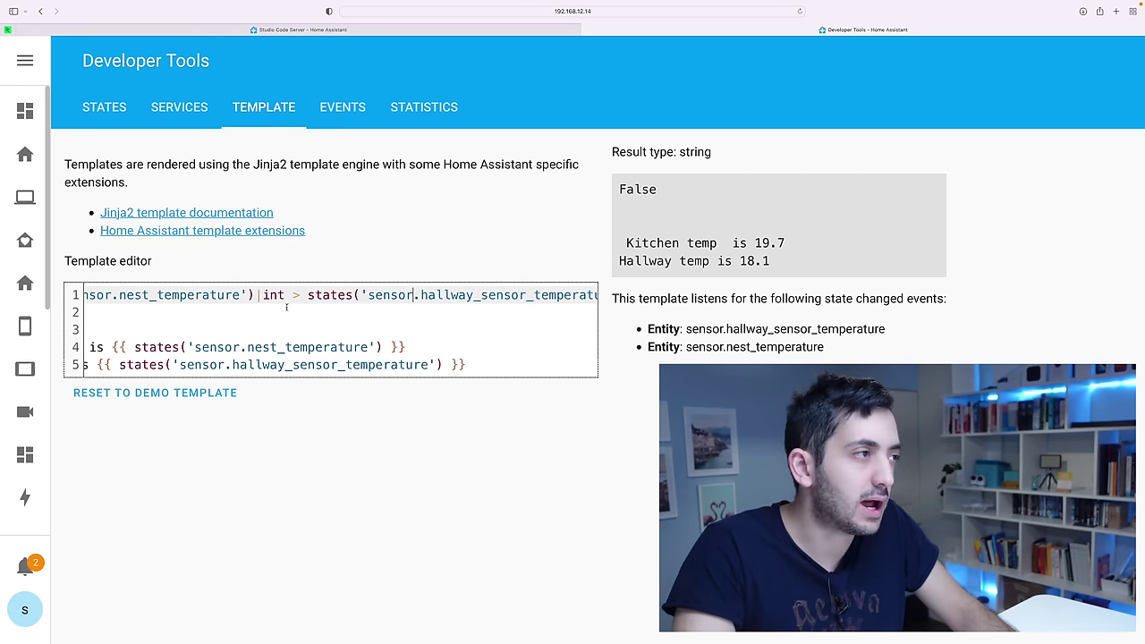
{"action": "key", "text": "ctrl+shift+Tab"}
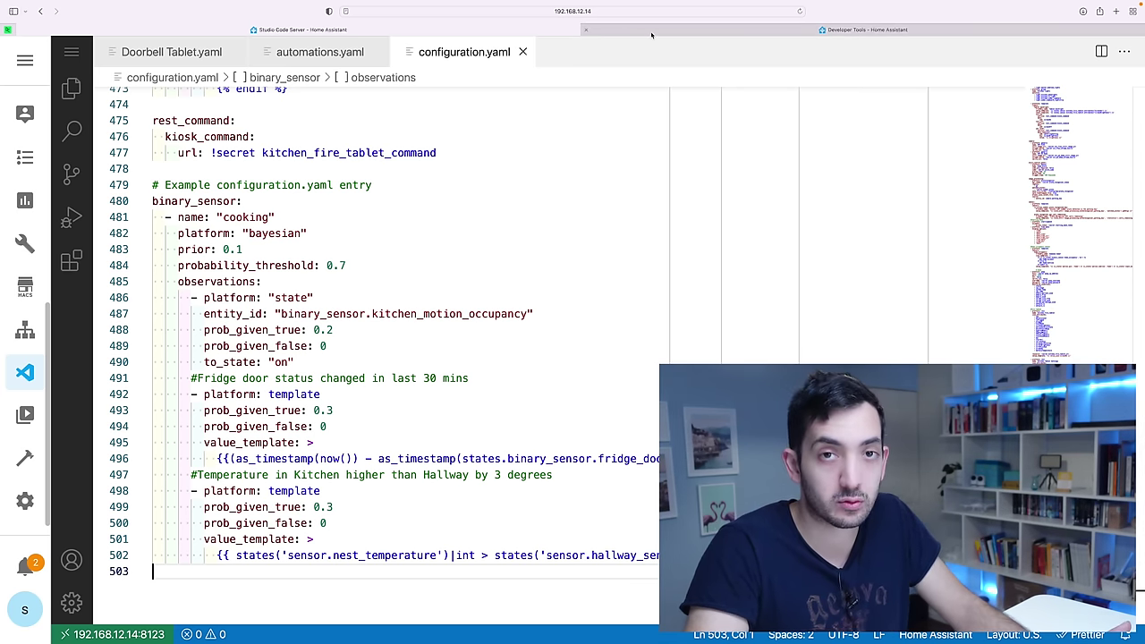
Return to the Developer Tools tab showing binary_sensor.cooking's state.
{"action": "left_click", "coordinate": [866, 30]}
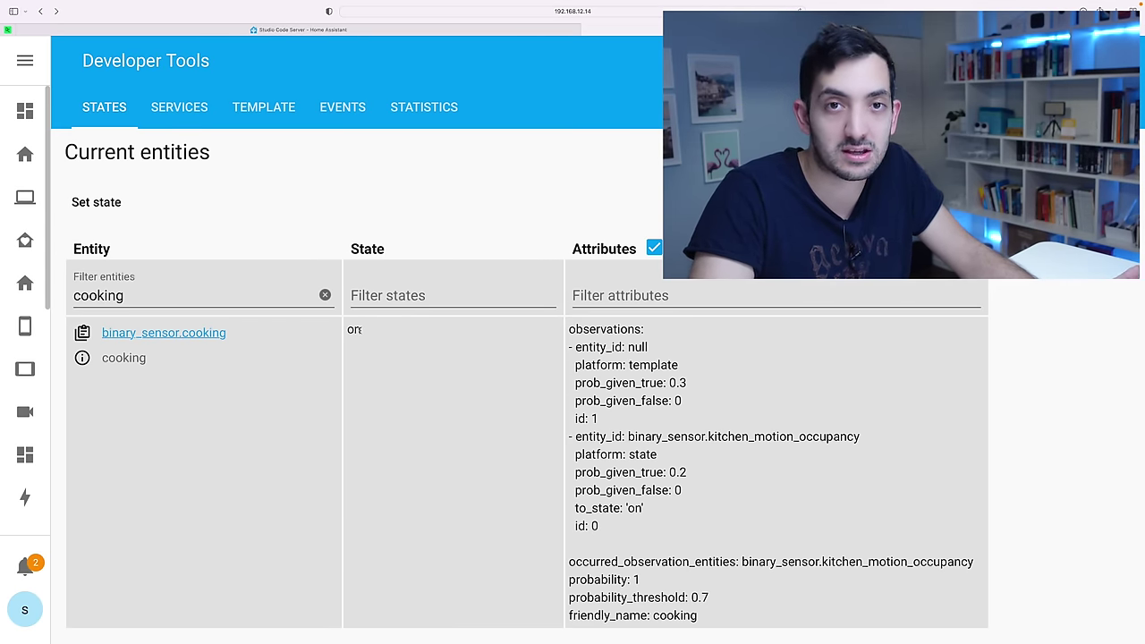
Check that binary_sensor.cooking is on and review its listed observations.
{"action": "left_click_drag", "start_coordinate": [355, 329], "coordinate": [360, 330]}
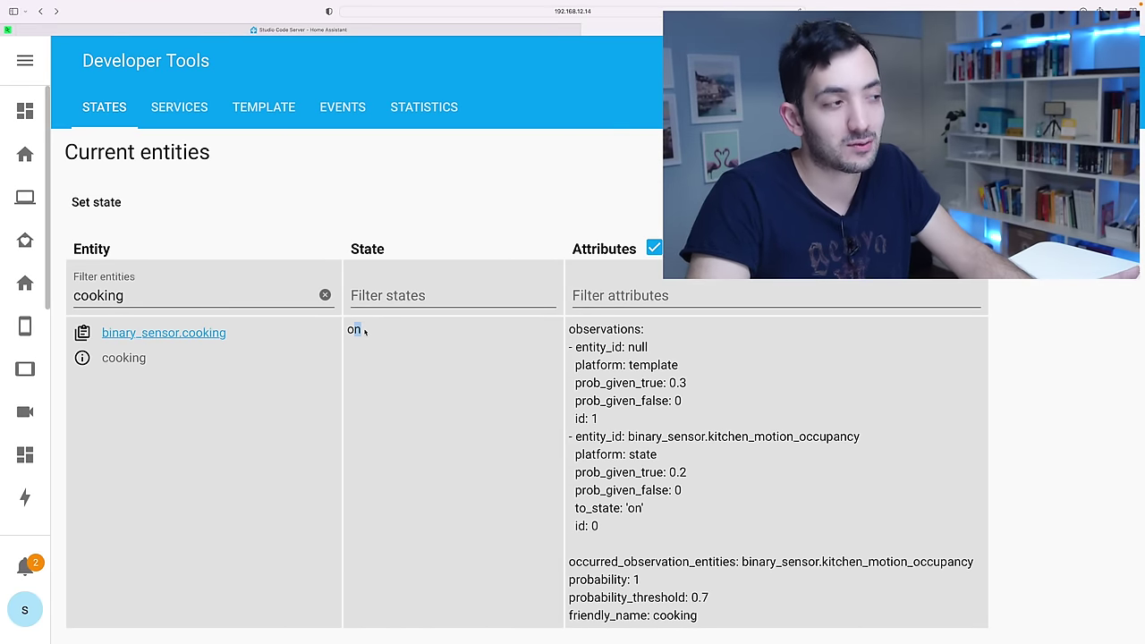
{"action": "left_click", "coordinate": [365, 331]}
{"action": "double_click", "coordinate": [365, 331]}
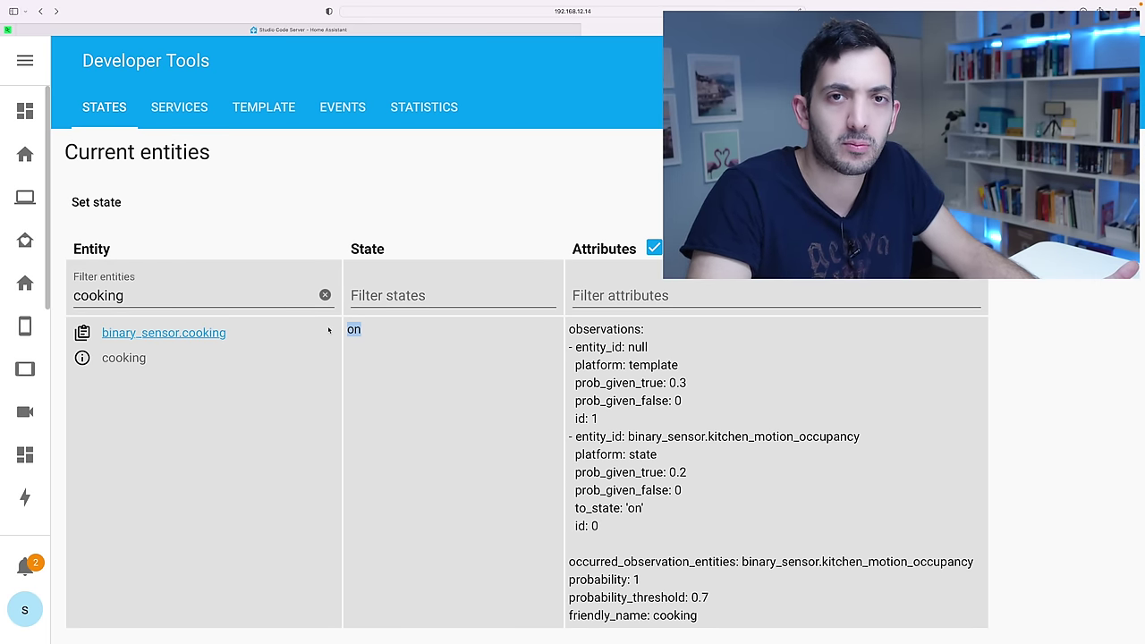
{"action": "left_click_drag", "start_coordinate": [571, 330], "coordinate": [642, 506]}
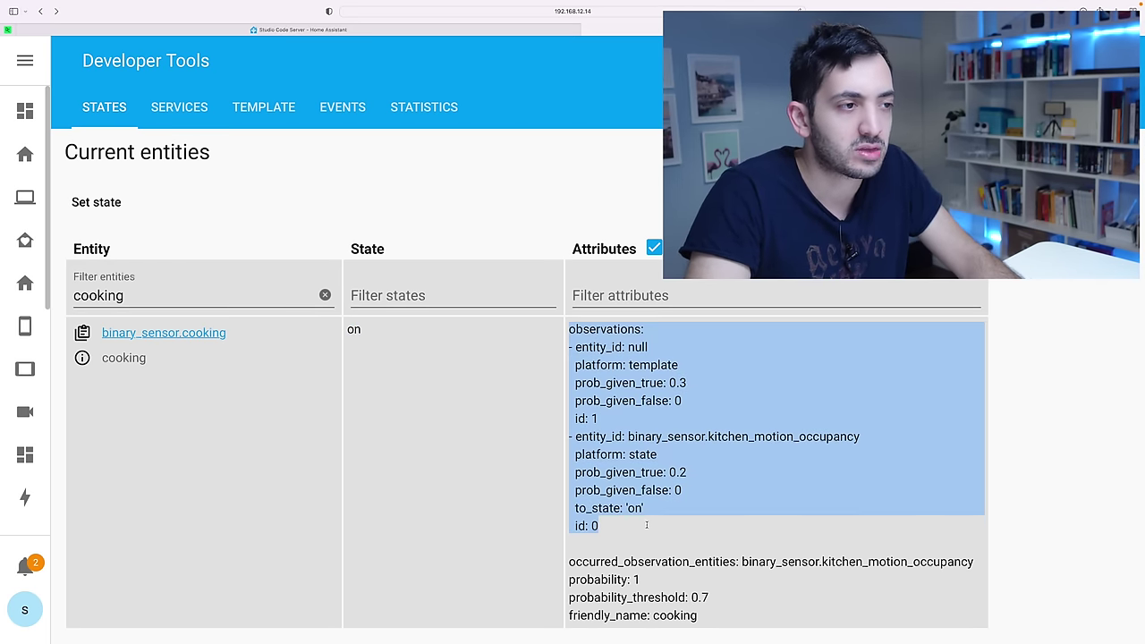
{"action": "left_click", "coordinate": [594, 377]}
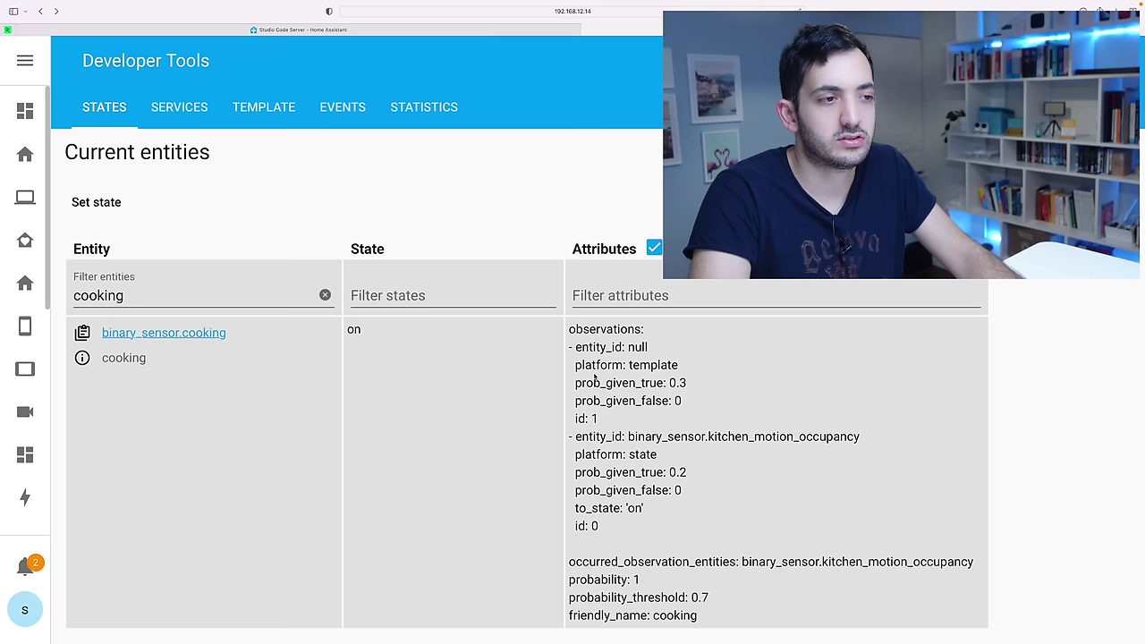
{"action": "left_click_drag", "start_coordinate": [591, 336], "coordinate": [651, 379]}
{"action": "left_click", "coordinate": [614, 364]}
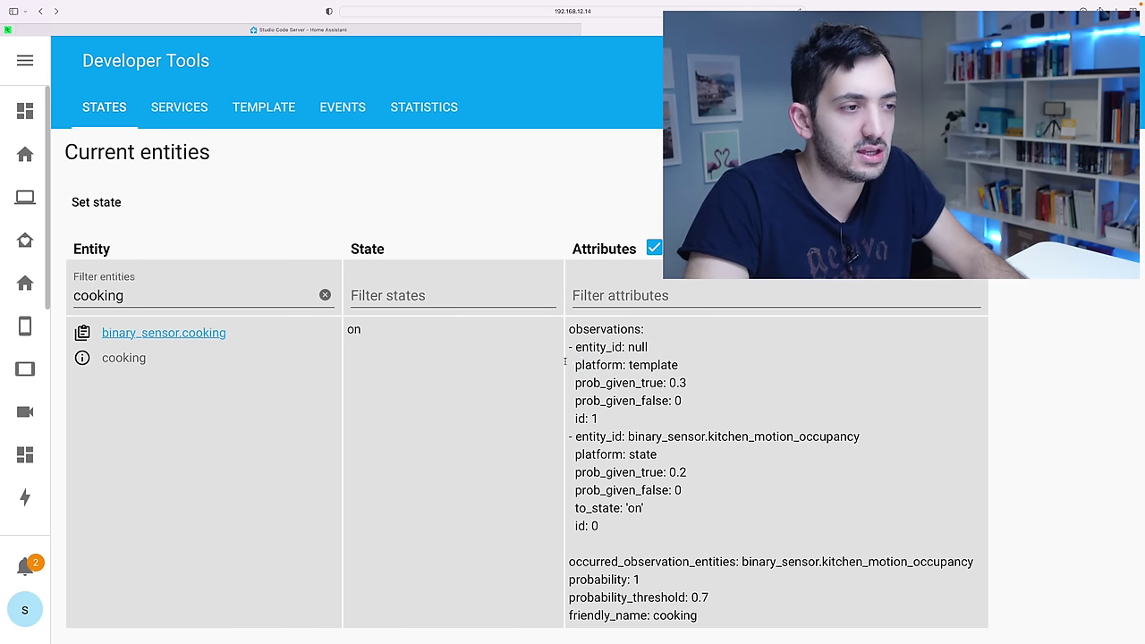
Review the motion occupancy observation, the probability of 1 and the 0.7 threshold.
{"action": "left_click_drag", "start_coordinate": [566, 361], "coordinate": [673, 416]}
{"action": "left_click", "coordinate": [665, 366]}
{"action": "left_click", "coordinate": [673, 432]}
{"action": "left_click_drag", "start_coordinate": [748, 437], "coordinate": [789, 450]}
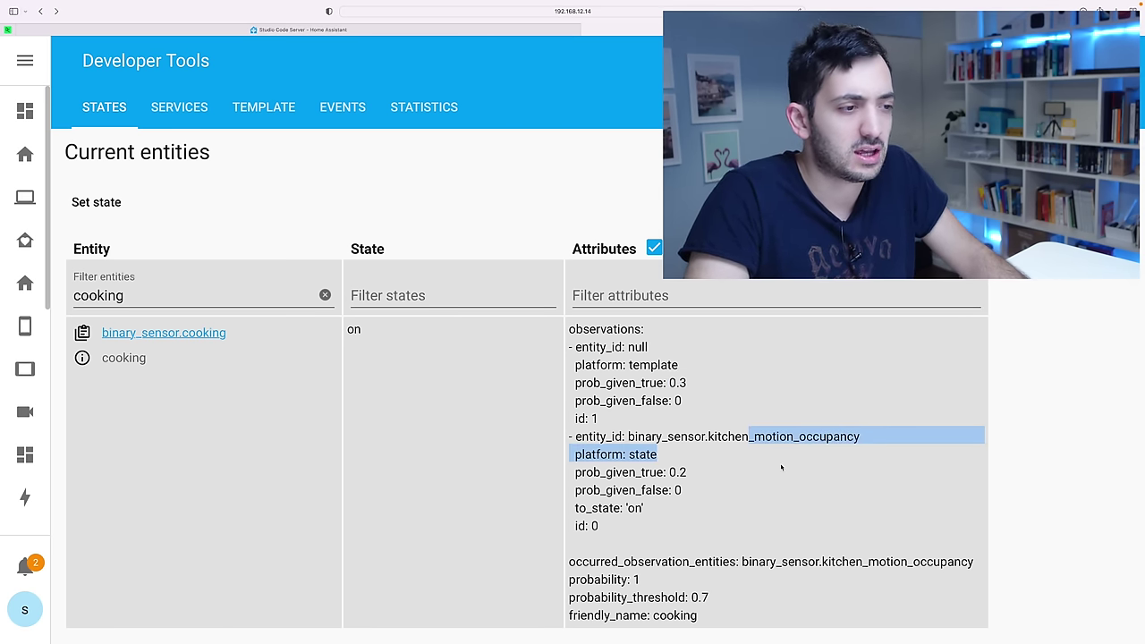
{"action": "left_click_drag", "start_coordinate": [570, 580], "coordinate": [687, 598]}
{"action": "left_click", "coordinate": [702, 584]}
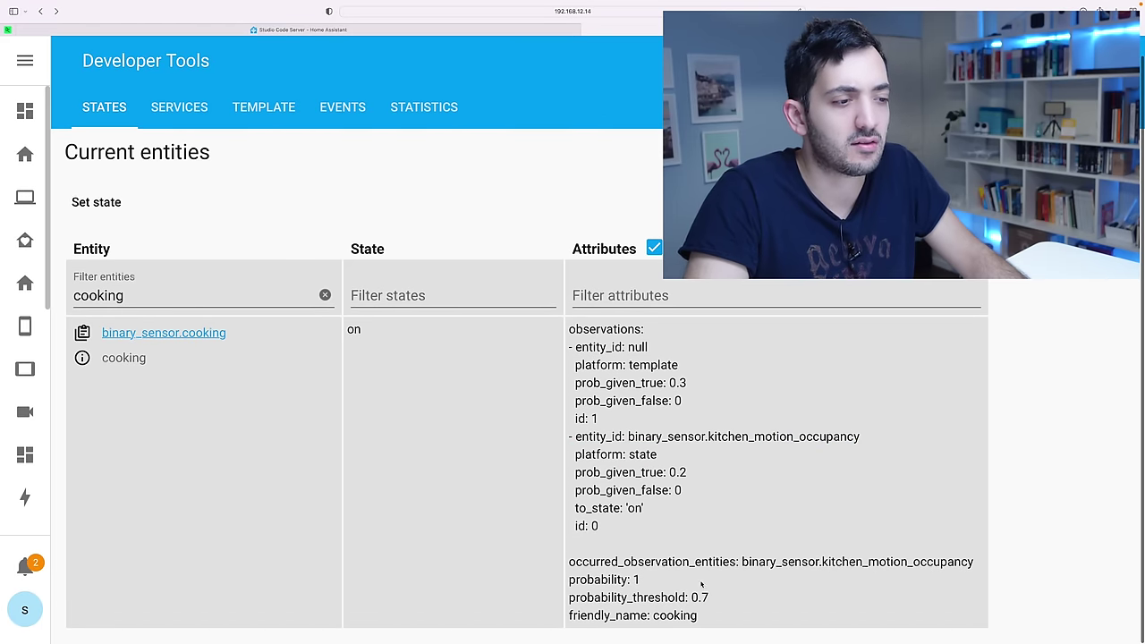
{"action": "left_click_drag", "start_coordinate": [845, 560], "coordinate": [640, 582]}
{"action": "left_click", "coordinate": [793, 585]}
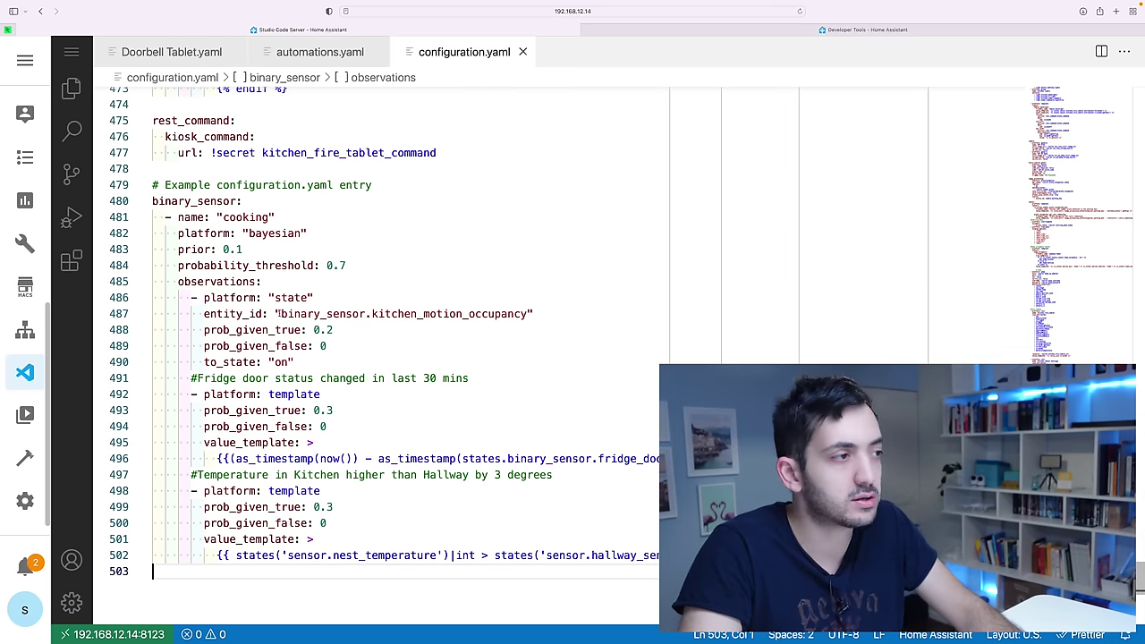
Filter Developer Tools States by binary_sensor.kitchen_motion_occupancy to see its off state.
{"action": "left_click_drag", "start_coordinate": [281, 314], "coordinate": [530, 314]}
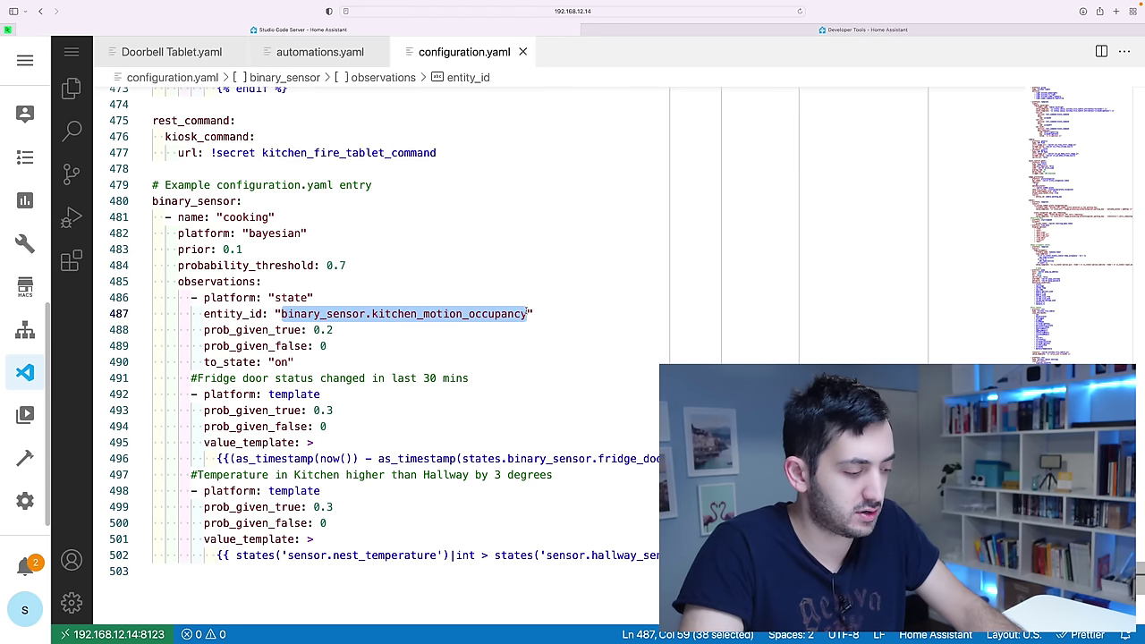
{"action": "left_click", "coordinate": [863, 29]}
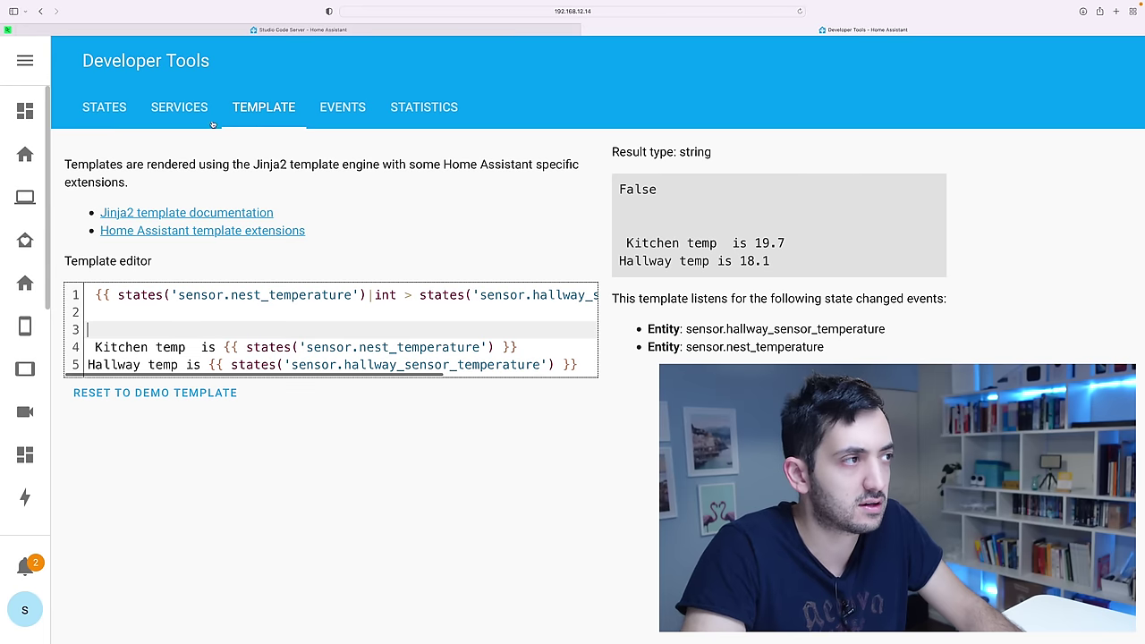
{"action": "left_click", "coordinate": [90, 111]}
{"action": "left_click", "coordinate": [203, 315]}
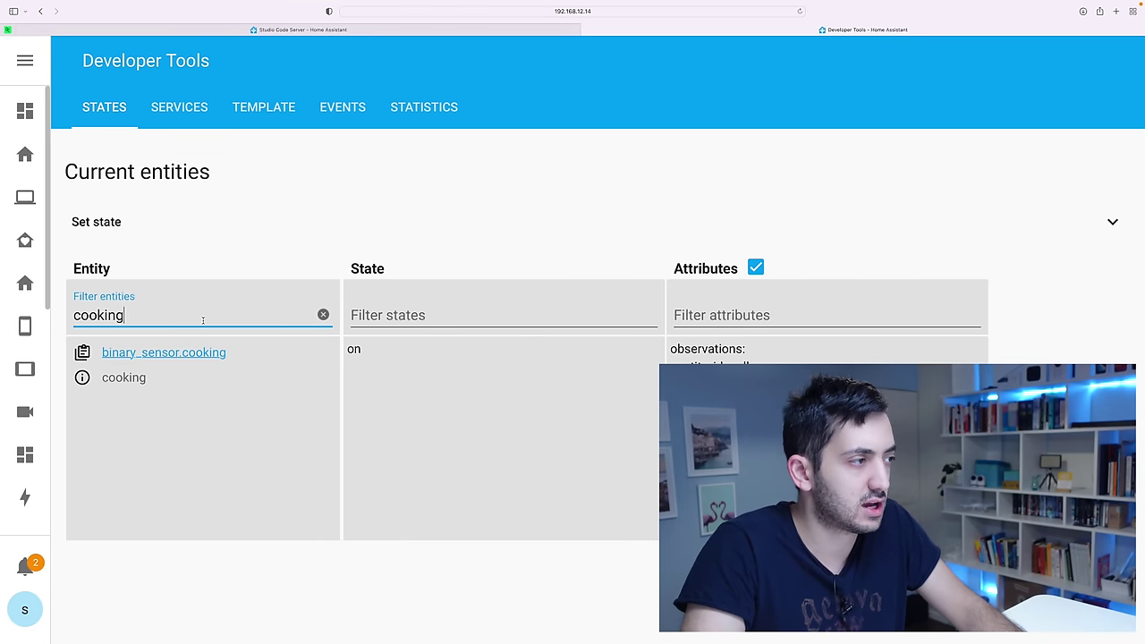
{"action": "key", "text": "ctrl+a"}
{"action": "key", "text": "ctrl+v"}
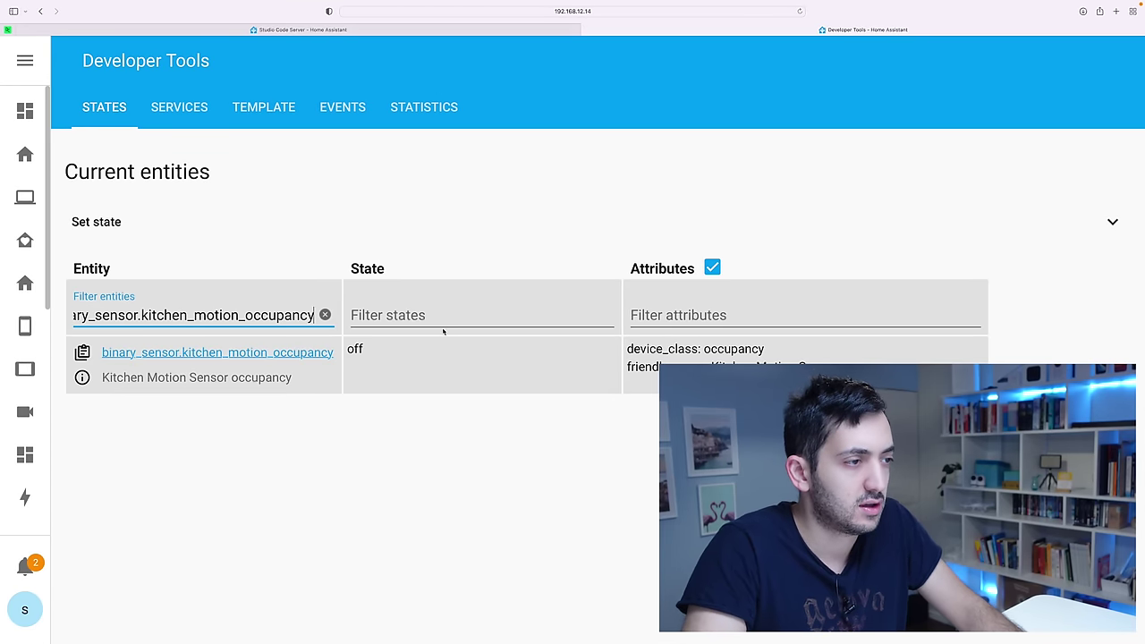
Copy the fridge-door template expression from configuration.yaml back into Developer Tools.
{"action": "left_click", "coordinate": [303, 29]}
{"action": "scroll", "coordinate": [402, 364], "scroll_direction": "down", "scroll_amount": 1}
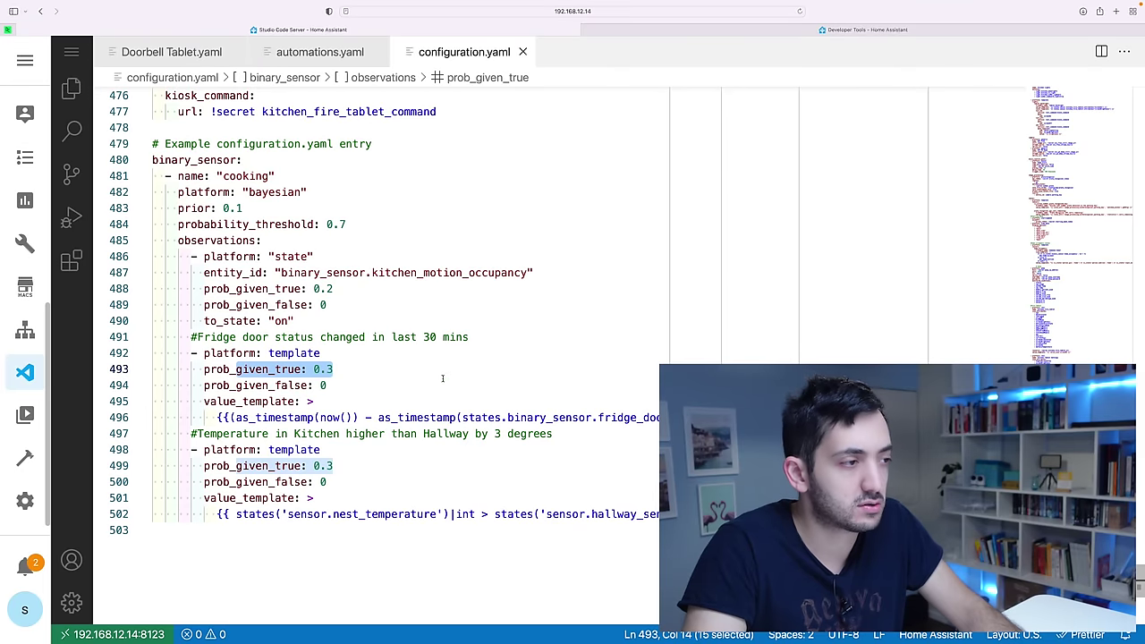
{"action": "left_click_drag", "start_coordinate": [215, 417], "coordinate": [716, 418]}
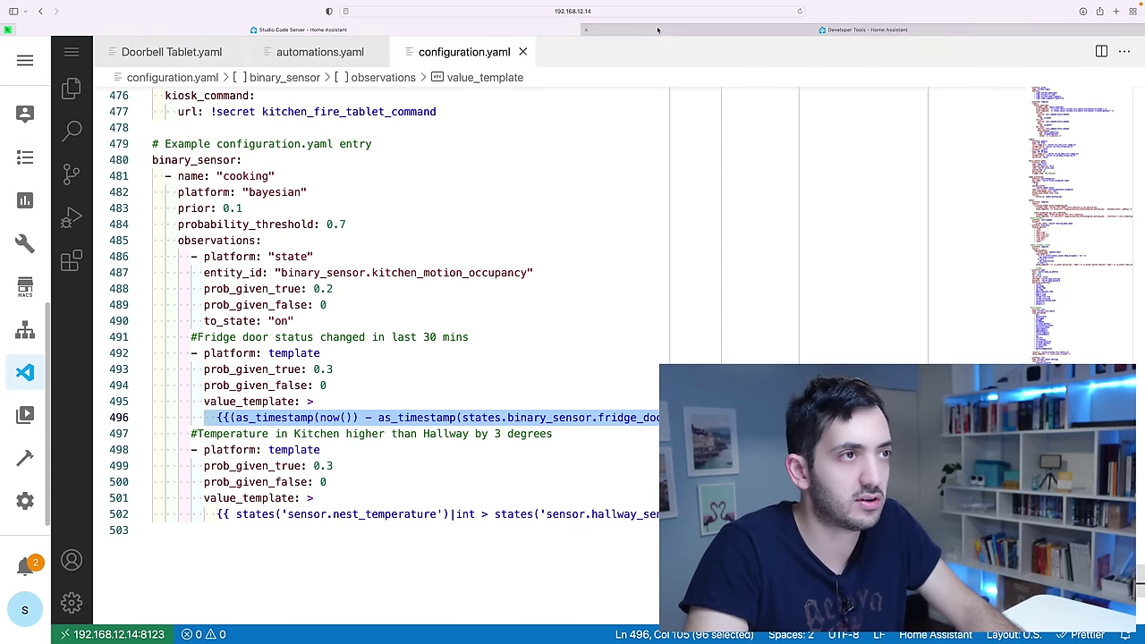
{"action": "left_click", "coordinate": [617, 30]}
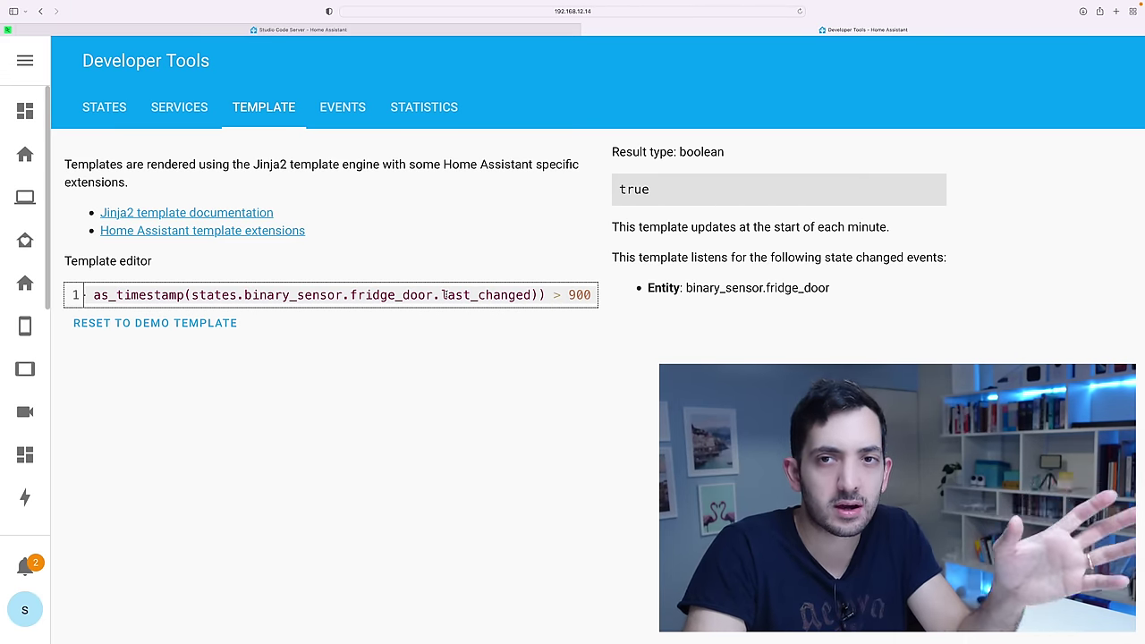
Flip the fridge-door template's comparison from '> 900' to '< 900'; it renders false.
{"action": "scroll", "coordinate": [444, 295], "scroll_direction": "left", "scroll_amount": 5}
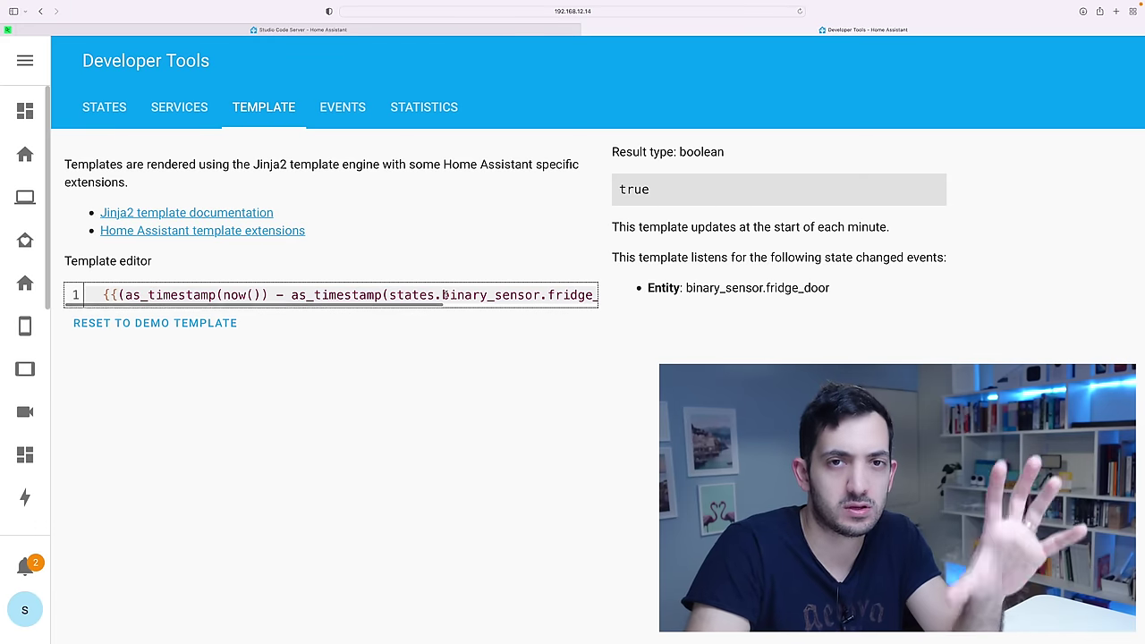
{"action": "scroll", "coordinate": [445, 295], "scroll_direction": "right", "scroll_amount": 5}
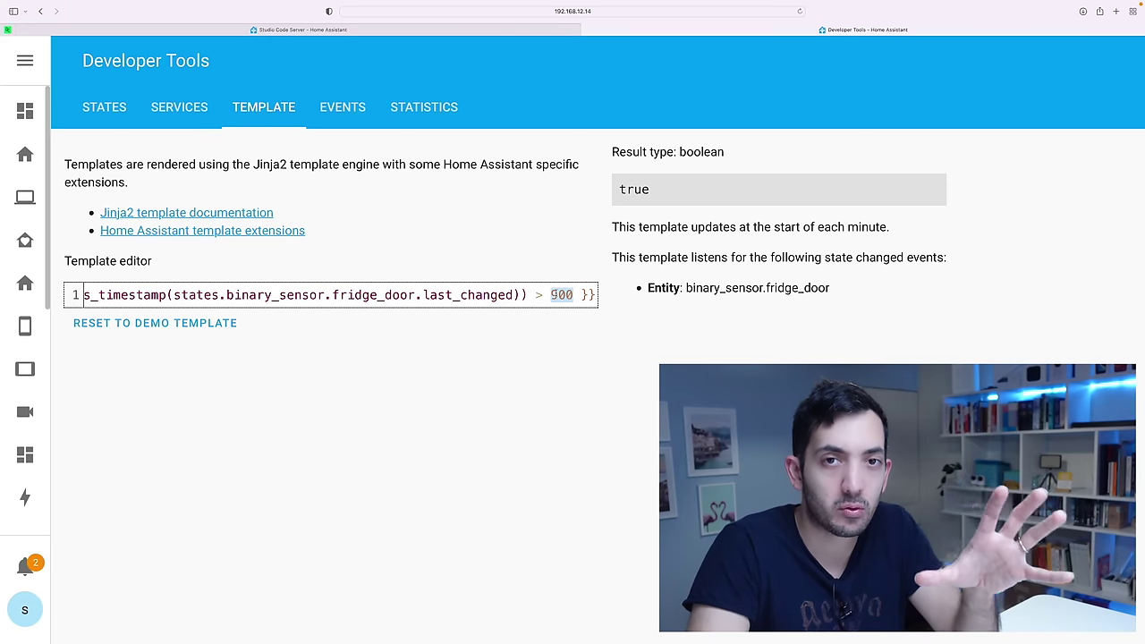
{"action": "scroll", "coordinate": [557, 296], "scroll_direction": "left", "scroll_amount": 5}
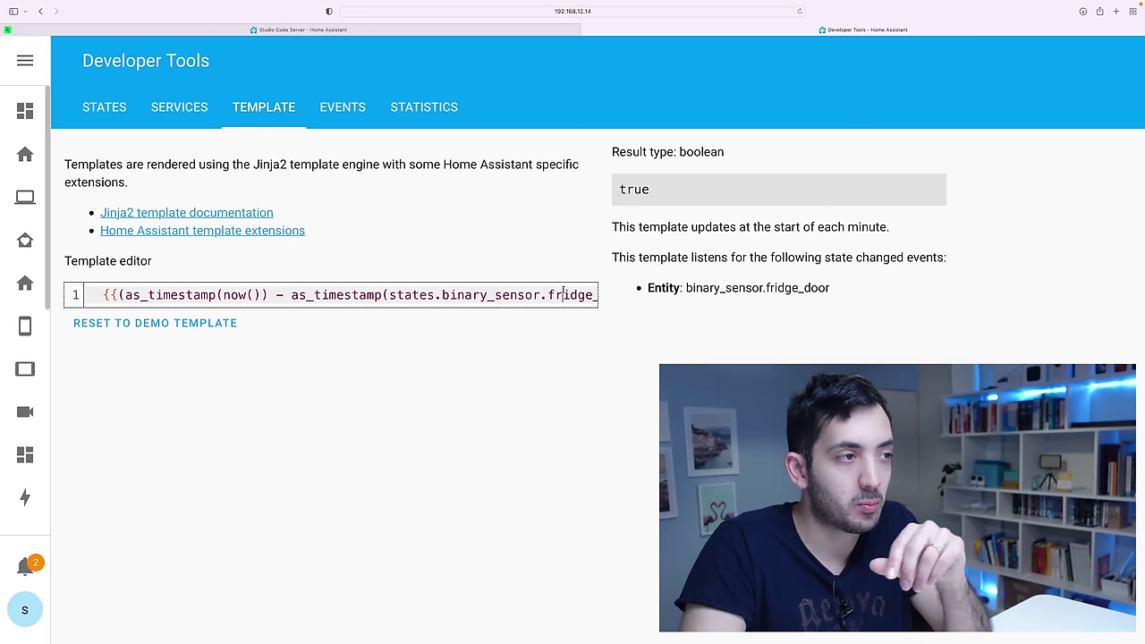
{"action": "scroll", "coordinate": [564, 293], "scroll_direction": "right", "scroll_amount": 1}
{"action": "scroll", "coordinate": [563, 294], "scroll_direction": "right", "scroll_amount": 3}
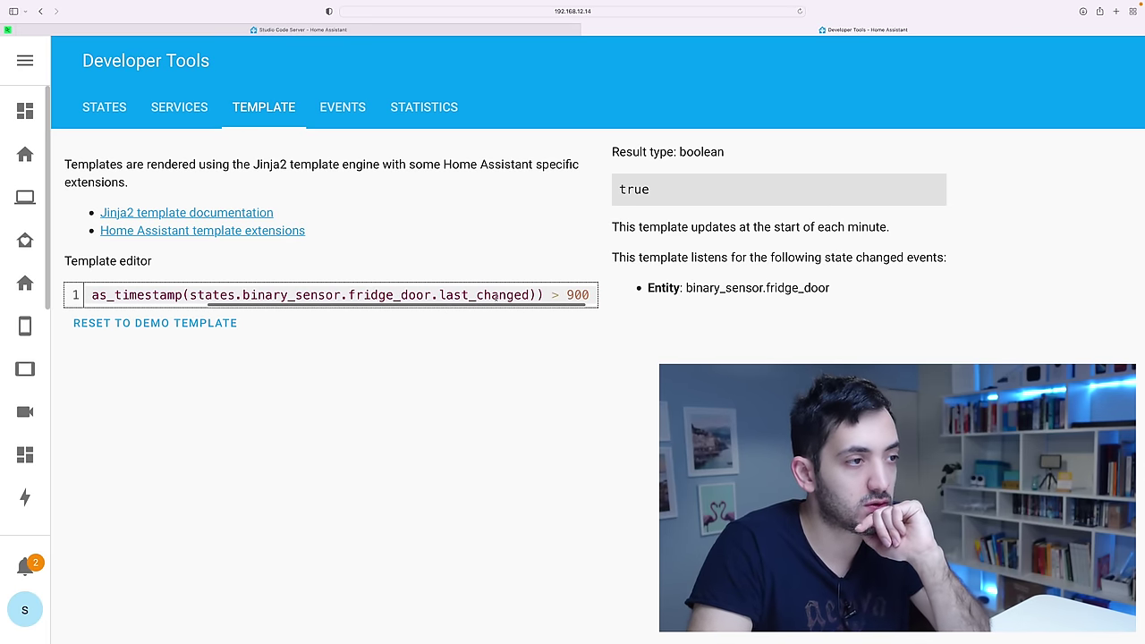
{"action": "key", "text": "BackSpace"}
{"action": "type", "text": "<"}
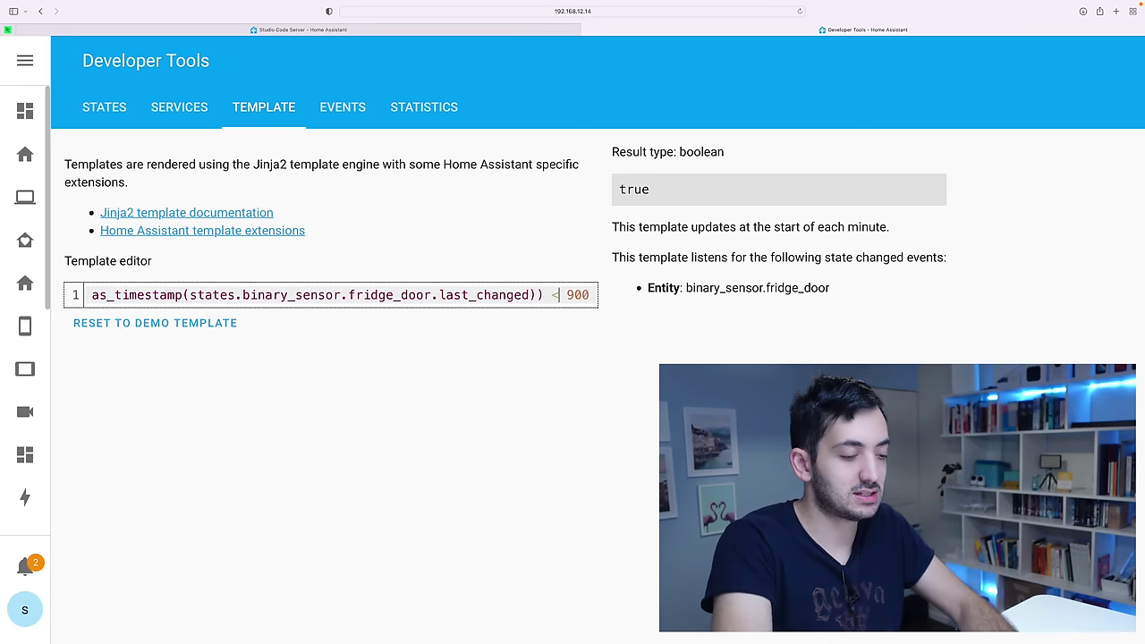
Test the kitchen-versus-hallway temperature template from configuration.yaml; it also renders false.
{"action": "left_click", "coordinate": [317, 30]}
{"action": "left_click", "coordinate": [333, 369]}
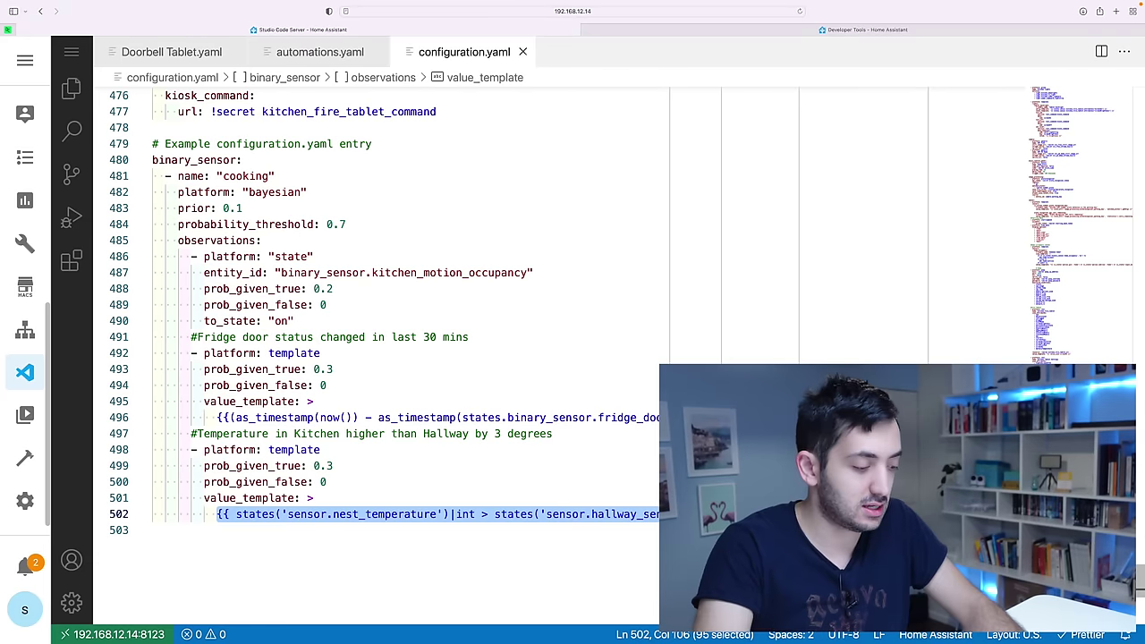
{"action": "left_click", "coordinate": [864, 30]}
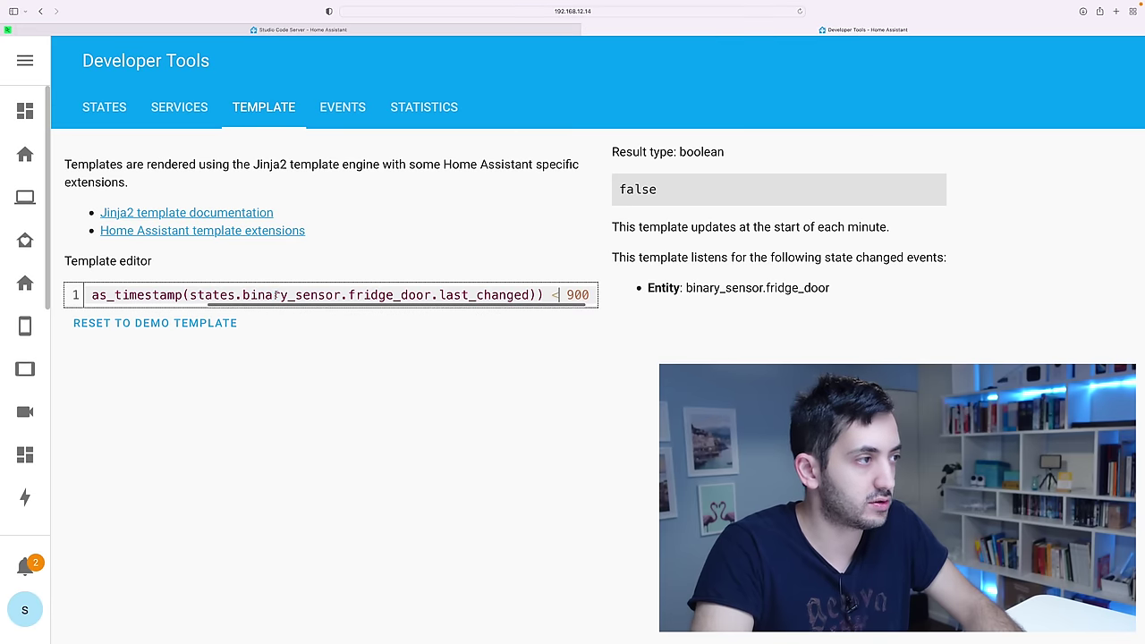
{"action": "key", "text": "ctrl+a"}
{"action": "type", "text": "{{ states('sensor.nest_temperature')|int > states('sensor.hallway_sensor_temperature')|int +3}}"}
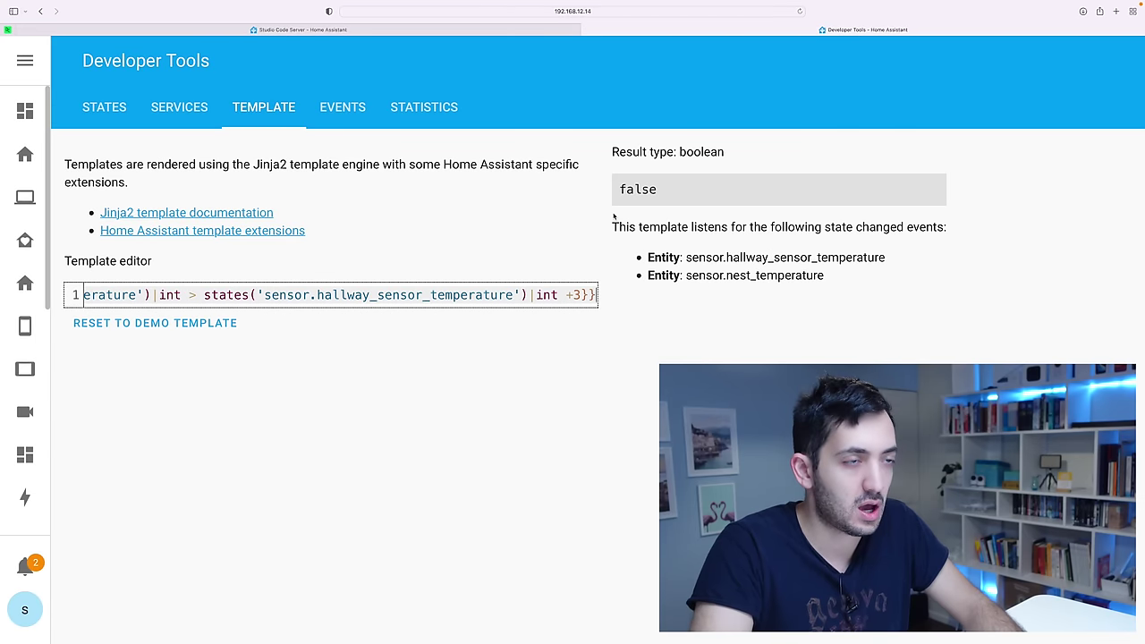
{"action": "left_click", "coordinate": [413, 32]}
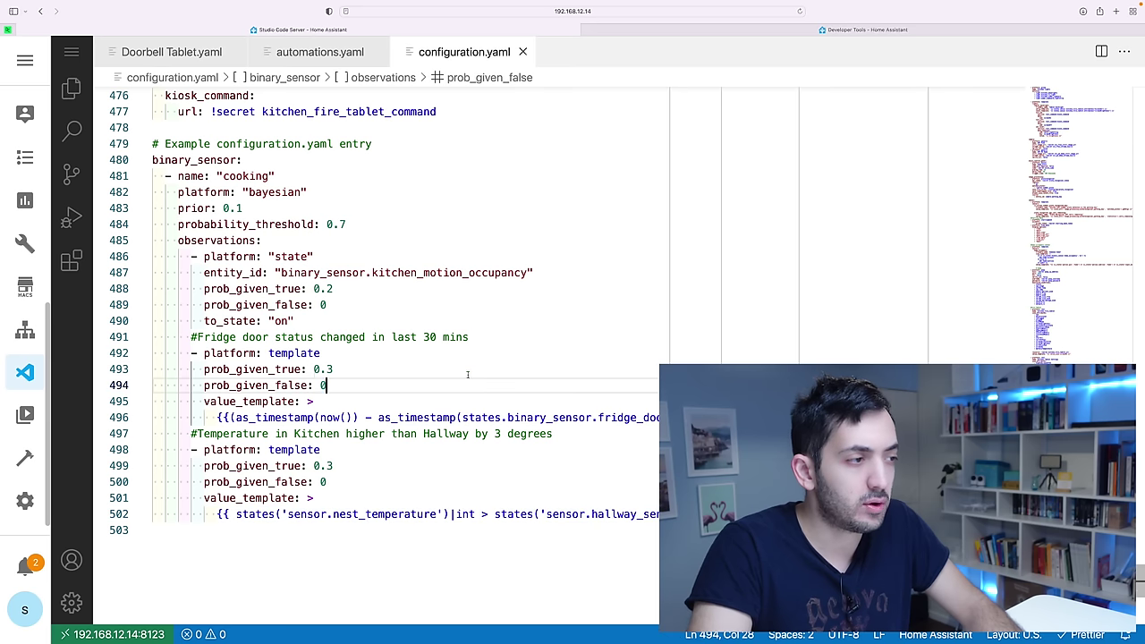
Review the fridge-door observation block and its 0.3 prob_given_true.
{"action": "left_click", "coordinate": [184, 338]}
{"action": "left_click_drag", "start_coordinate": [185, 337], "coordinate": [827, 418]}
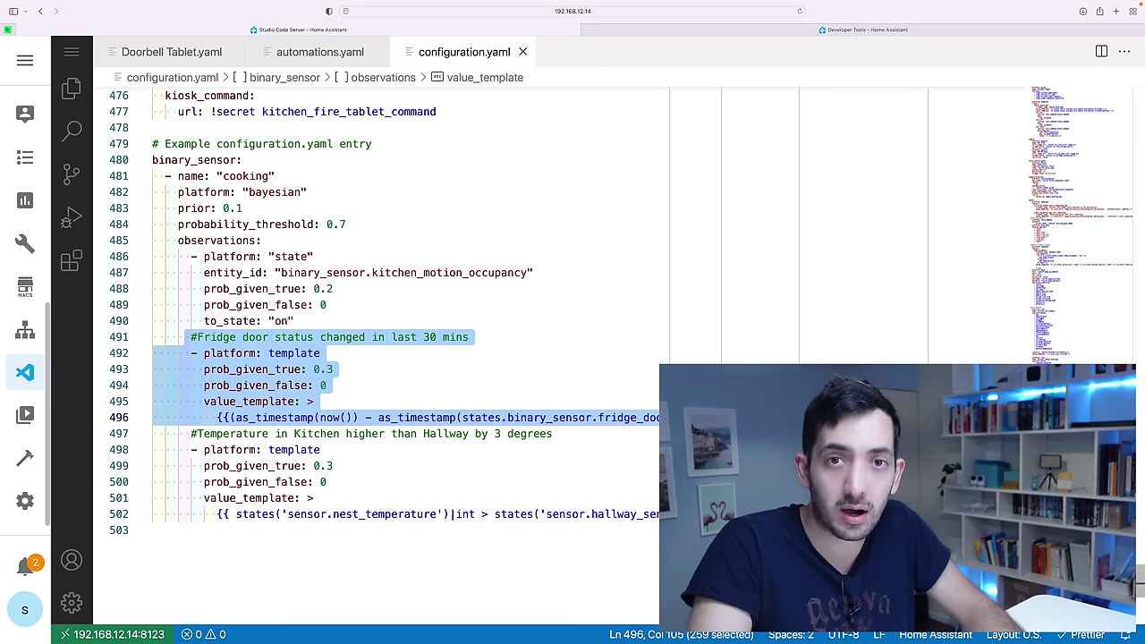
{"action": "left_click", "coordinate": [340, 385]}
{"action": "left_click_drag", "start_coordinate": [310, 370], "coordinate": [399, 368]}
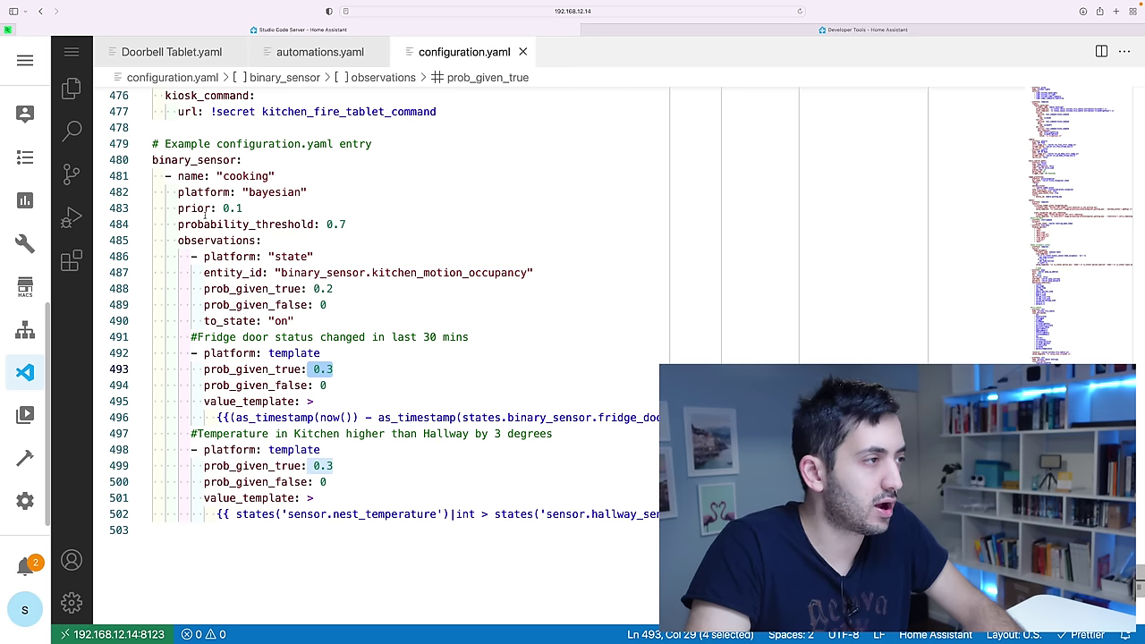
Check the 0.7 threshold and confirm the prior now reads 0 instead of 0.1.
{"action": "left_click_drag", "start_coordinate": [217, 208], "coordinate": [263, 205]}
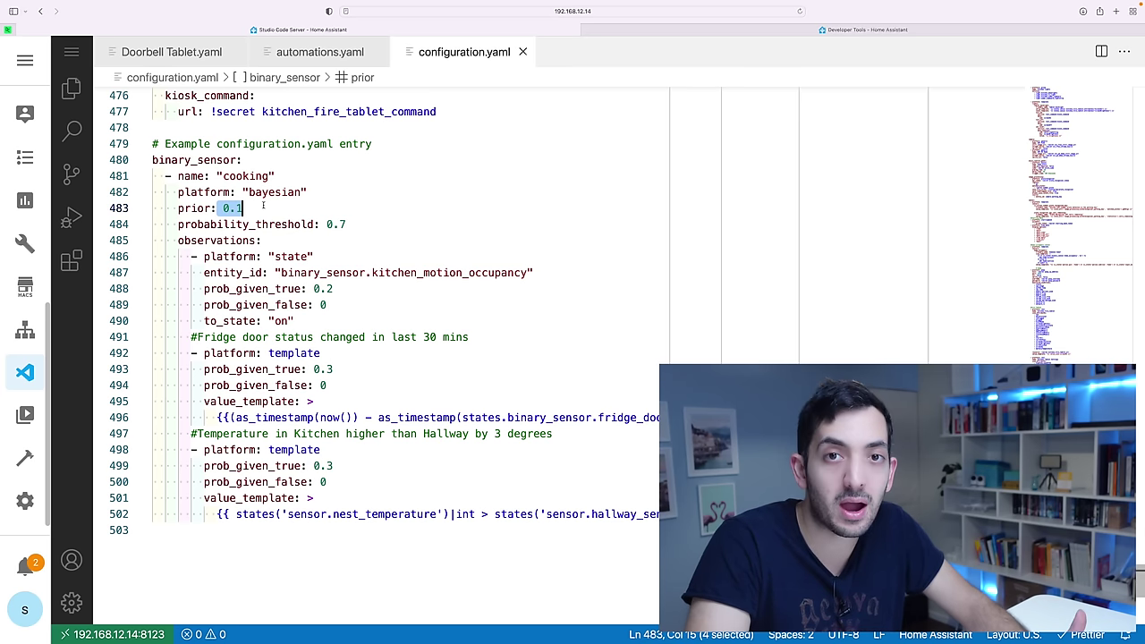
{"action": "left_click", "coordinate": [340, 370]}
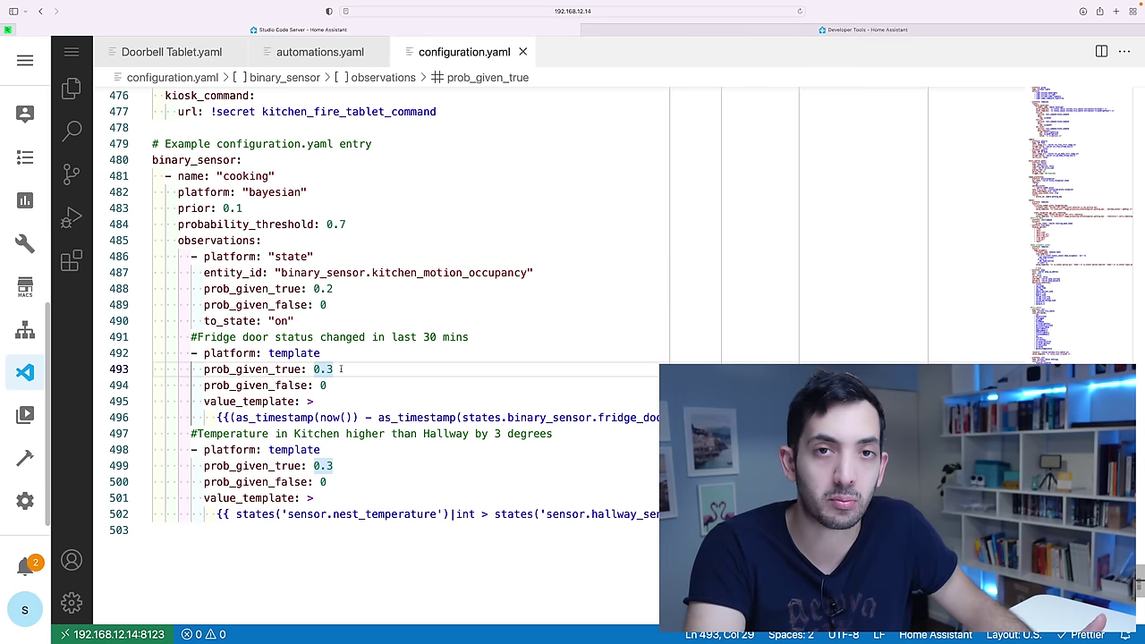
{"action": "left_click_drag", "start_coordinate": [324, 223], "coordinate": [348, 224]}
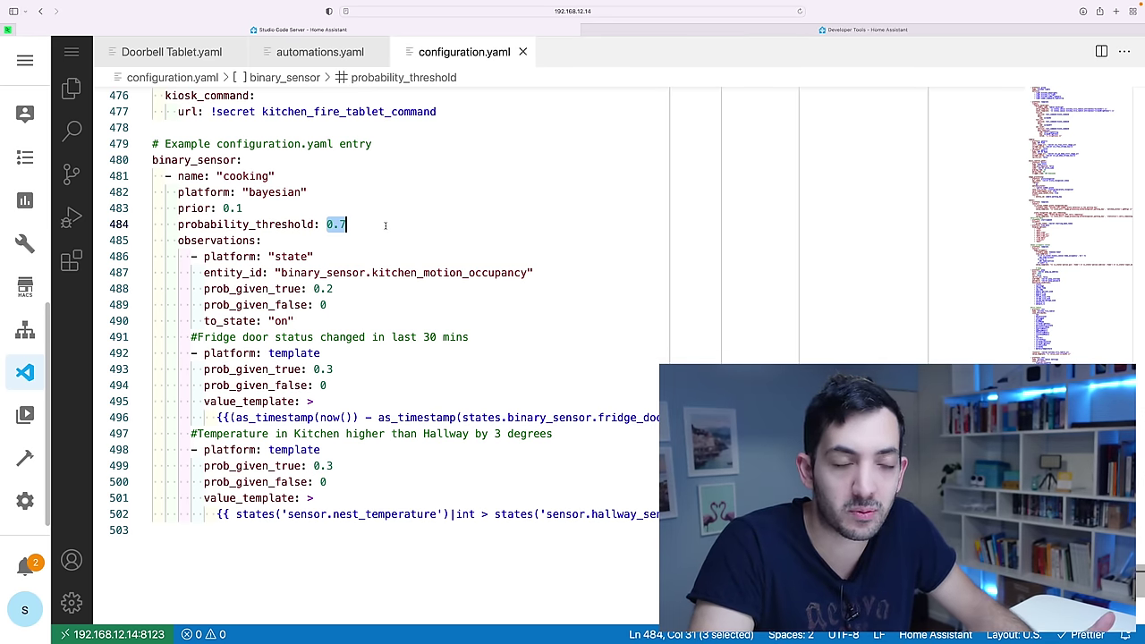
{"action": "left_click", "coordinate": [320, 224]}
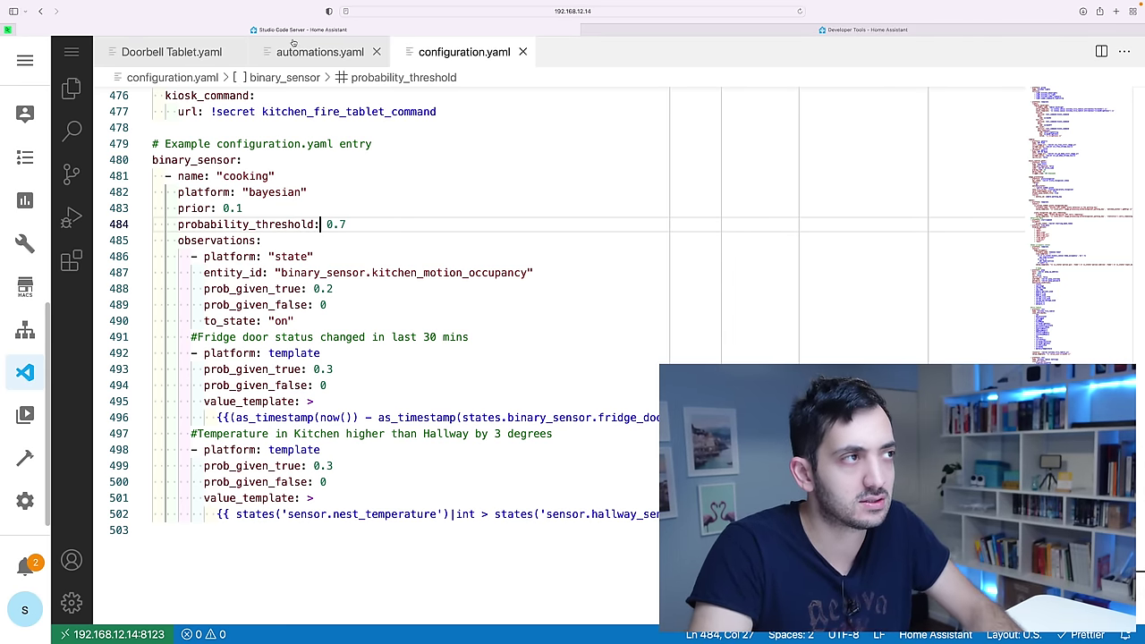
{"action": "left_click_drag", "start_coordinate": [178, 207], "coordinate": [284, 207]}
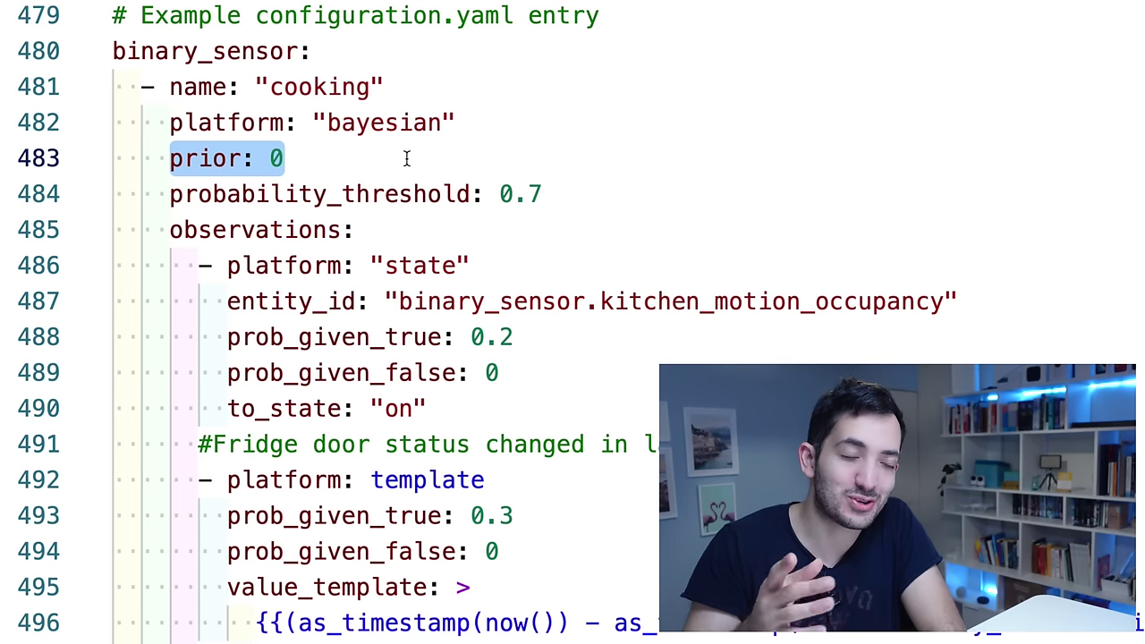